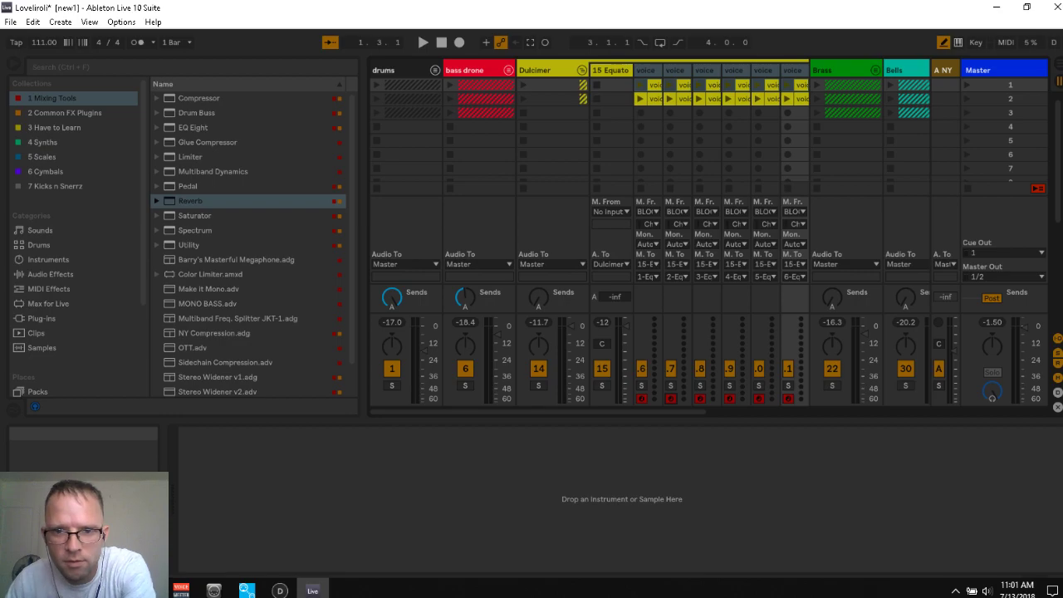
- Check the available MIDI input sources for the first voice track without changing its routing
{"action": "left_click", "coordinate": [642, 212]}
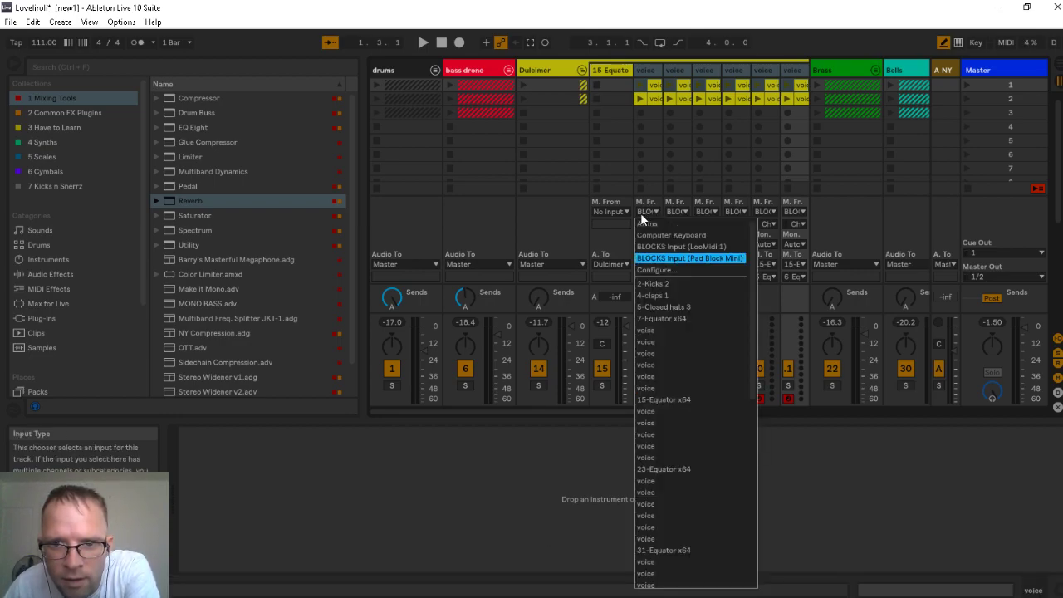
{"action": "left_click", "coordinate": [640, 212]}
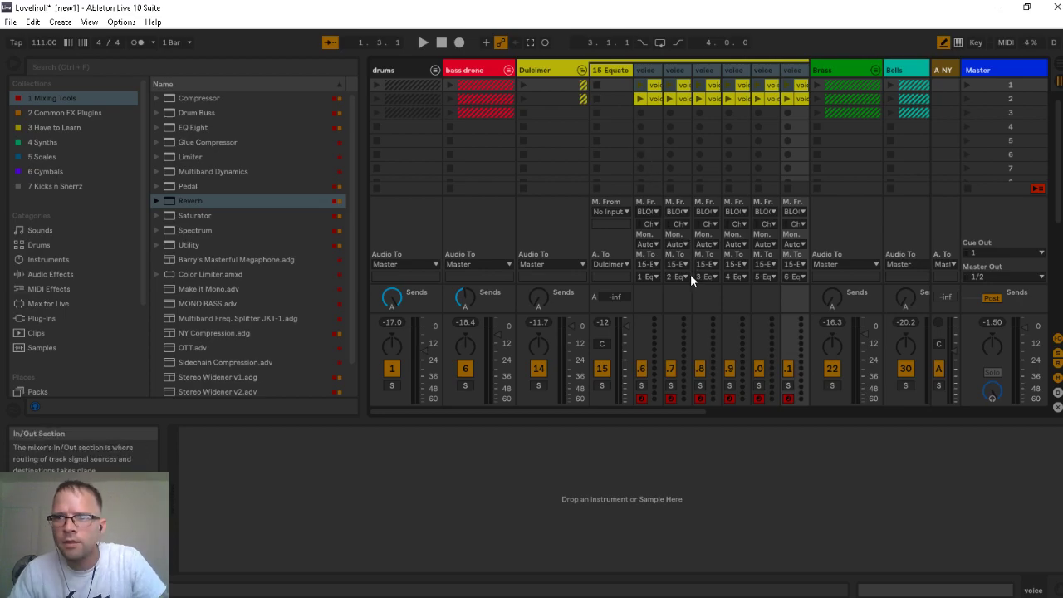
- Open loopMIDI and MIDIberry, place loopMIDI in front, and inspect the LooMidi 1 port and the new port name
{"action": "mouse_move", "coordinate": [249, 590]}
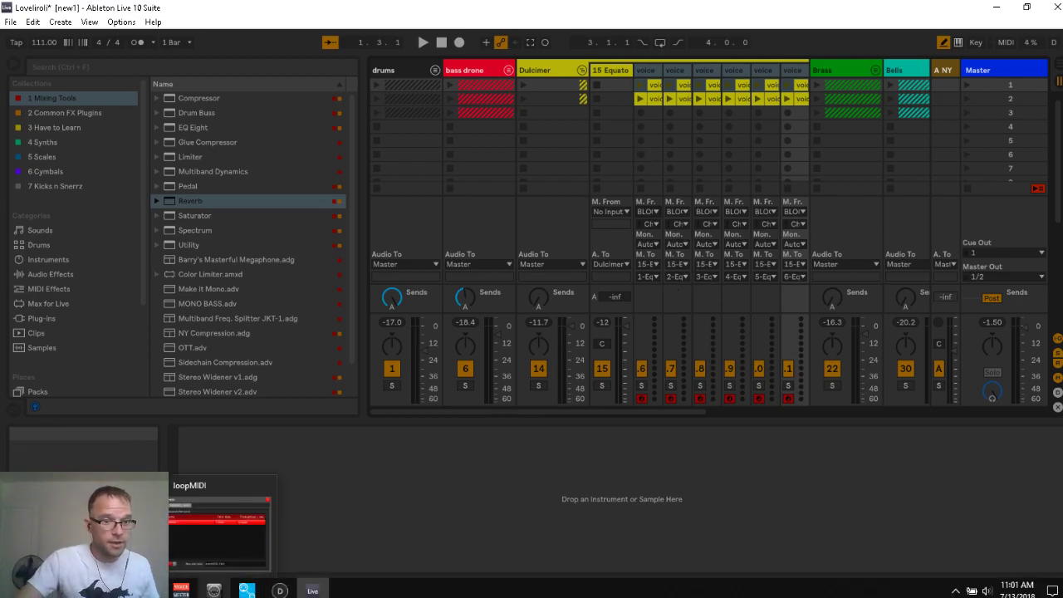
{"action": "left_click", "coordinate": [213, 590]}
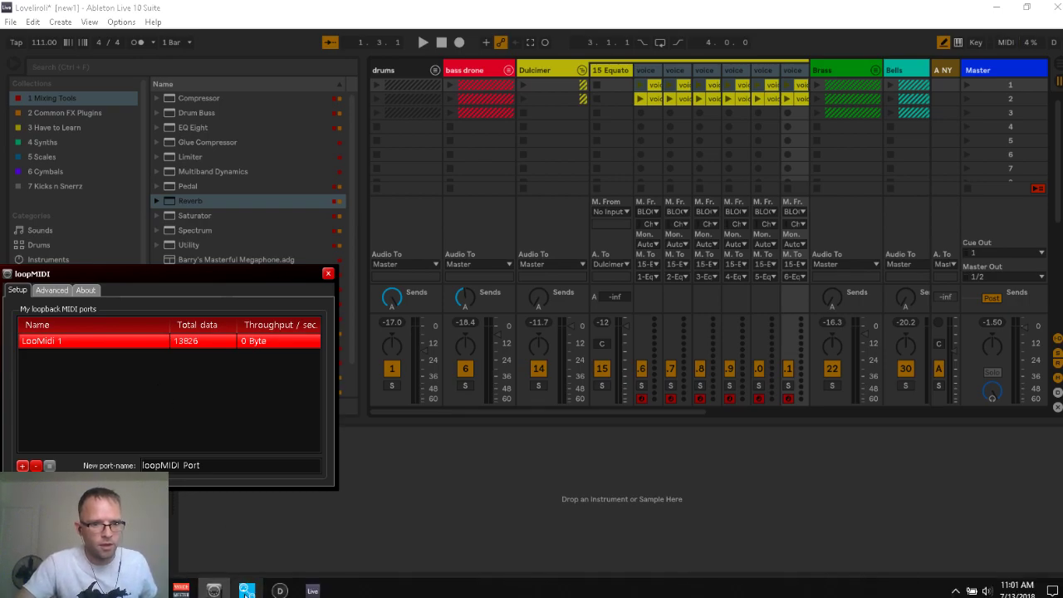
{"action": "left_click", "coordinate": [246, 591]}
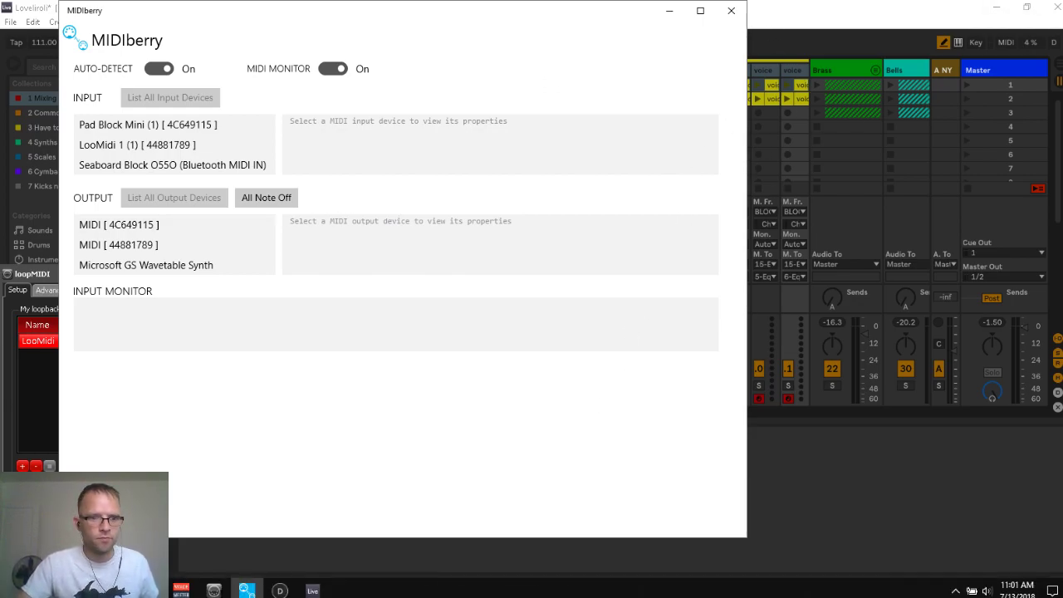
{"action": "left_click", "coordinate": [213, 590]}
{"action": "left_click_drag", "start_coordinate": [137, 271], "coordinate": [218, 229]}
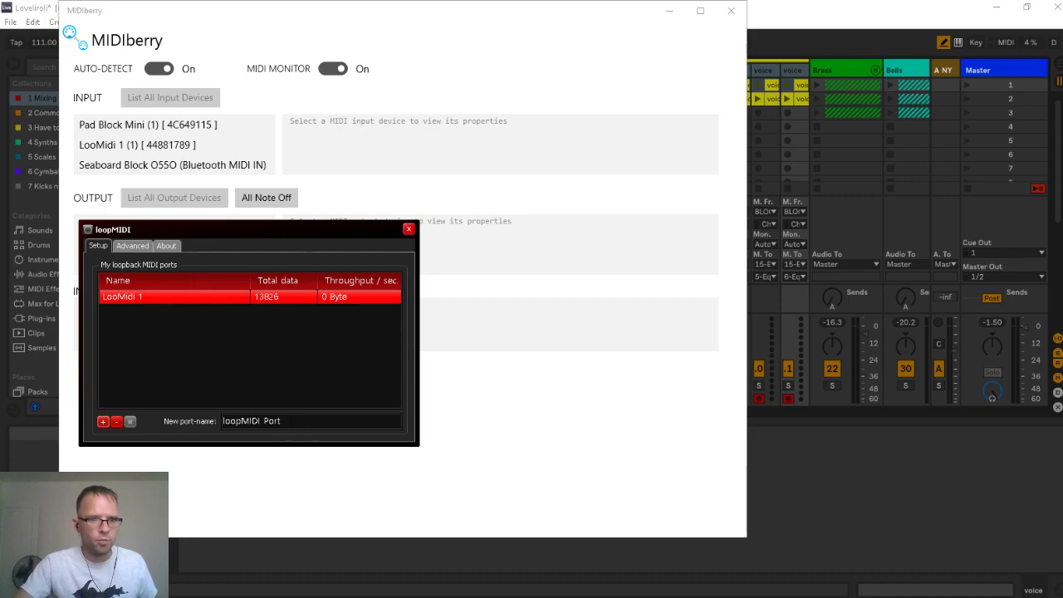
{"action": "left_click", "coordinate": [281, 421]}
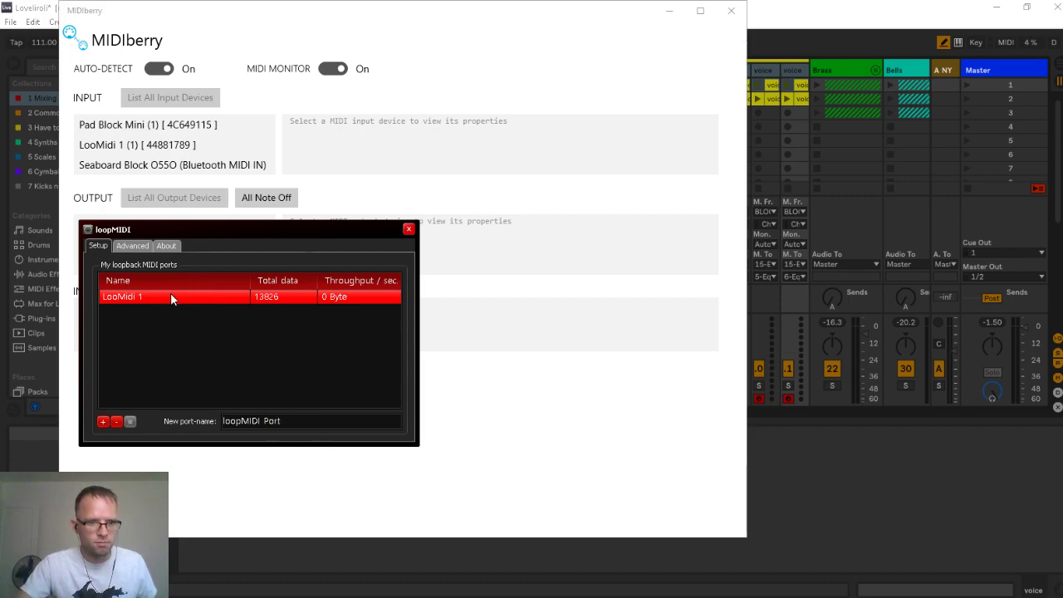
{"action": "left_click_drag", "start_coordinate": [280, 421], "coordinate": [142, 419]}
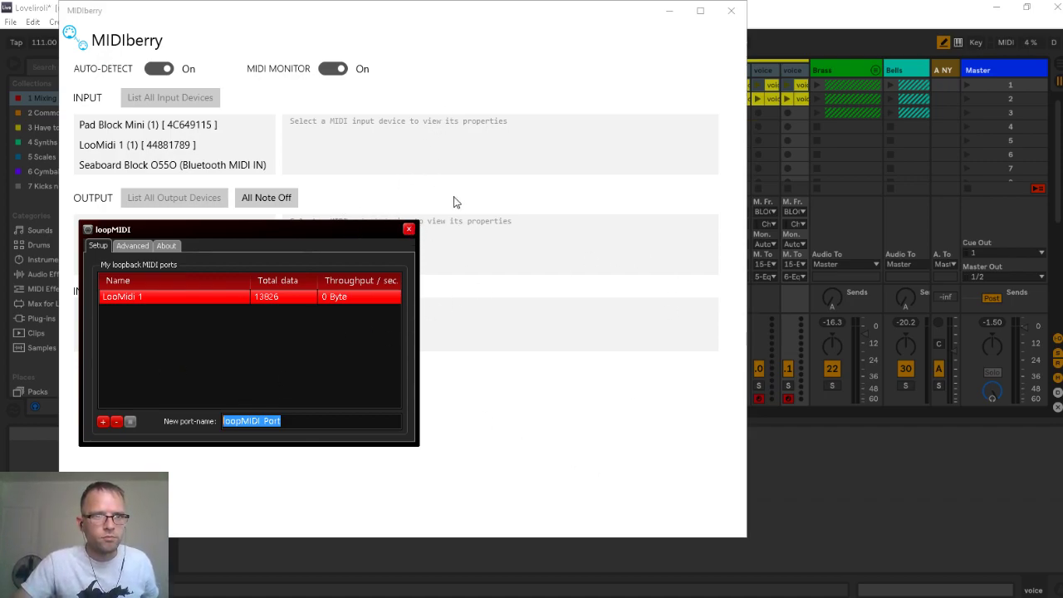
- Switch to MIDIberry and select Seaboard Block O55O (Bluetooth MIDI IN) as the input device
{"action": "left_click", "coordinate": [448, 75]}
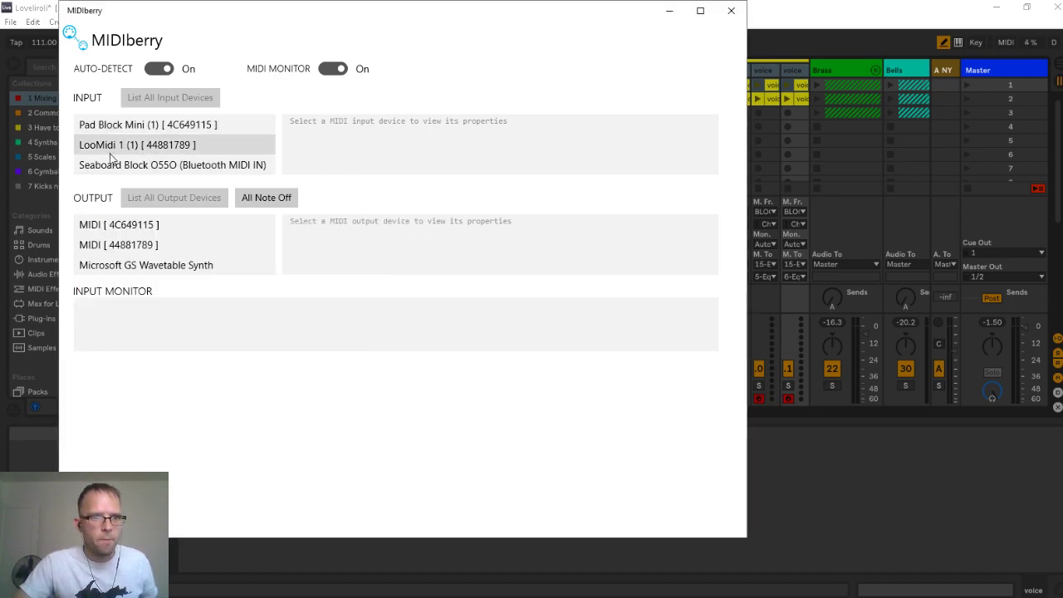
{"action": "left_click", "coordinate": [129, 165]}
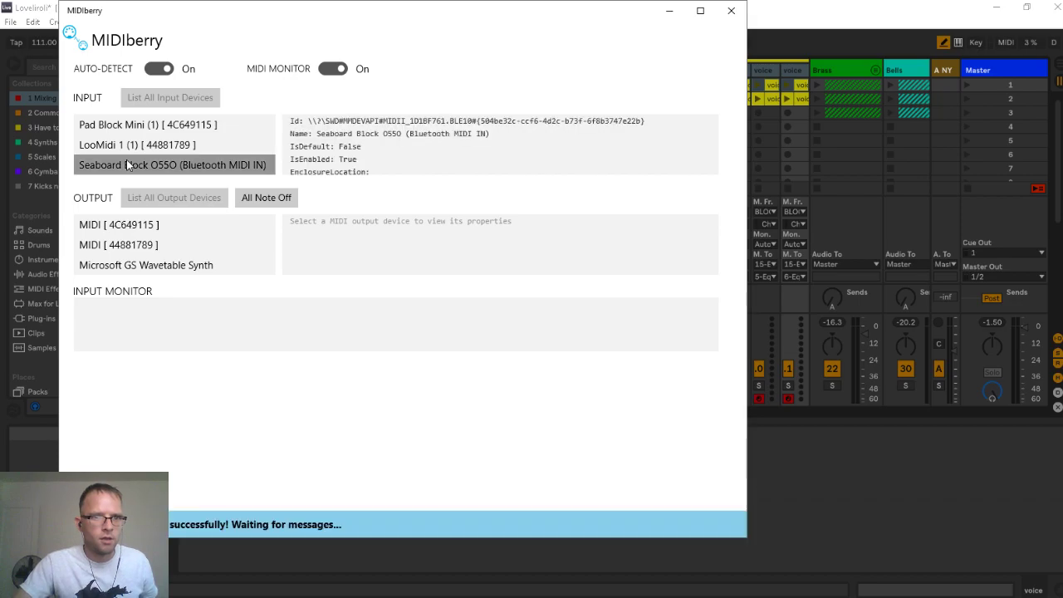
- Check the Bluetooth devices in Windows Settings and the connected blocks in ROLI Dashboard
{"action": "left_click", "coordinate": [955, 590]}
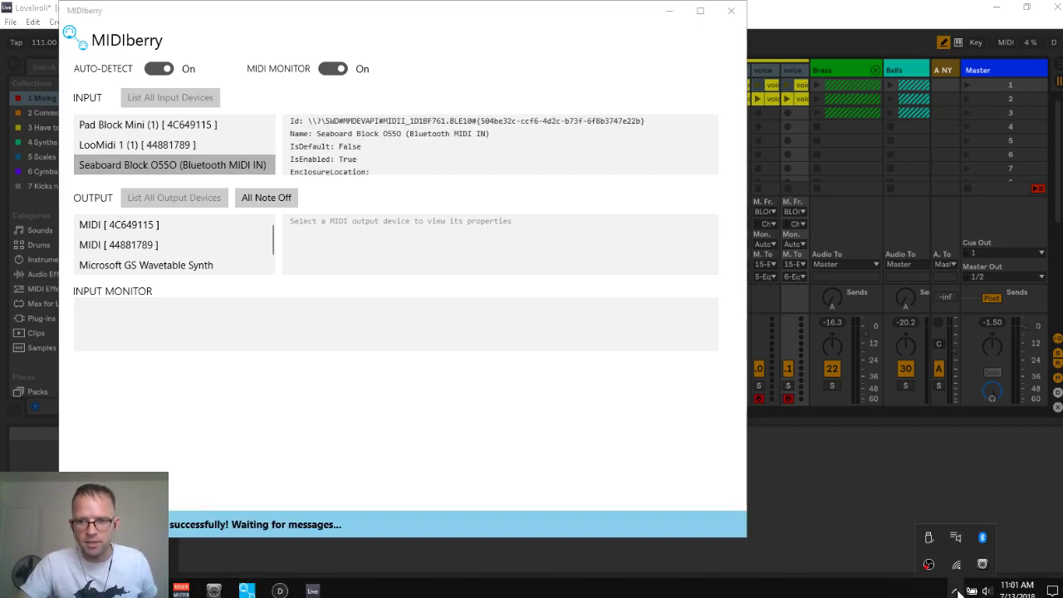
{"action": "right_click", "coordinate": [985, 538]}
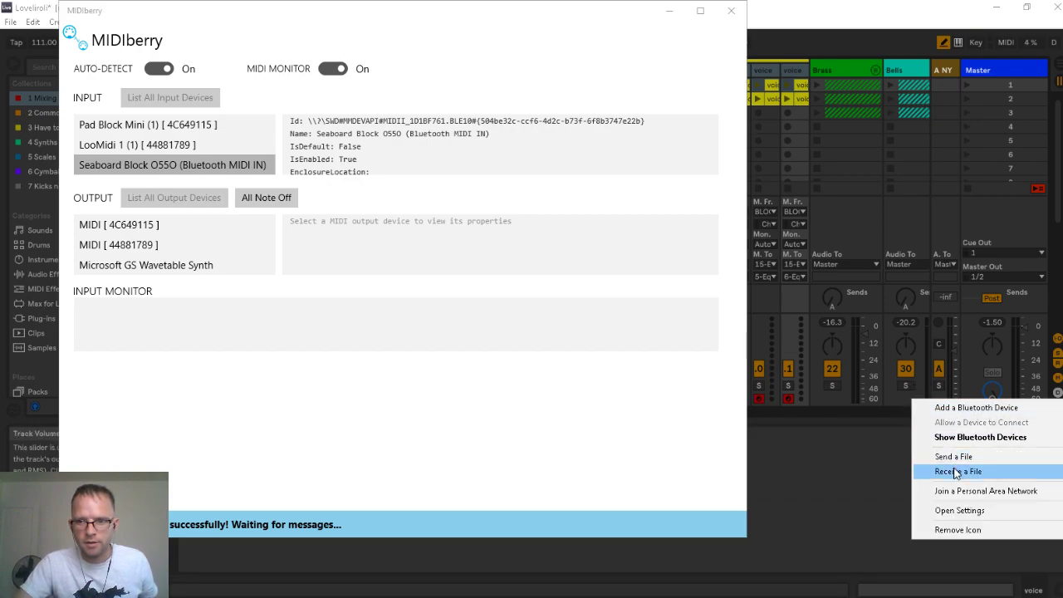
{"action": "left_click", "coordinate": [960, 440]}
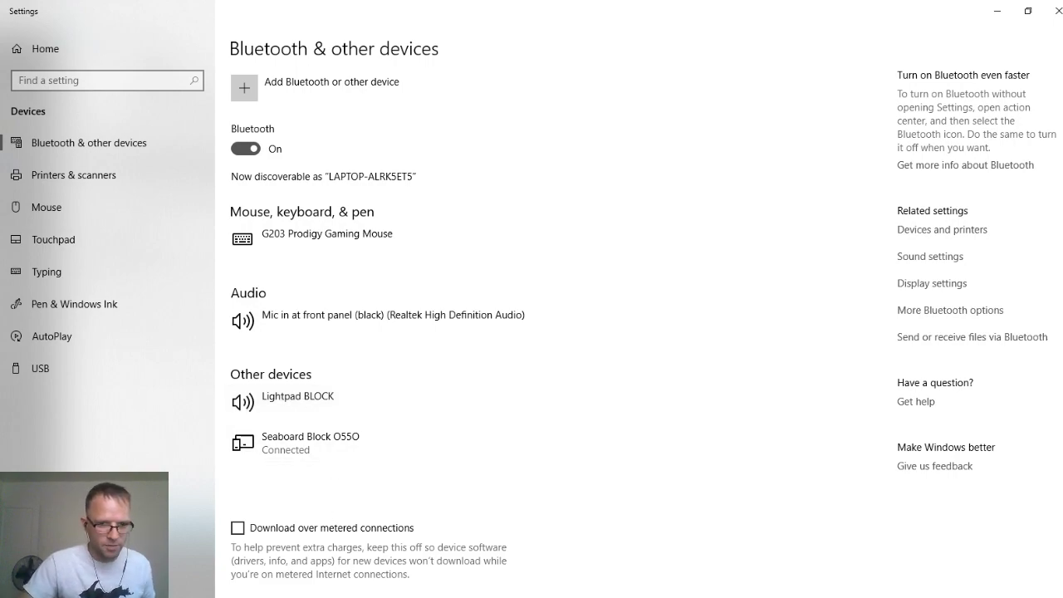
{"action": "mouse_move", "coordinate": [345, 589]}
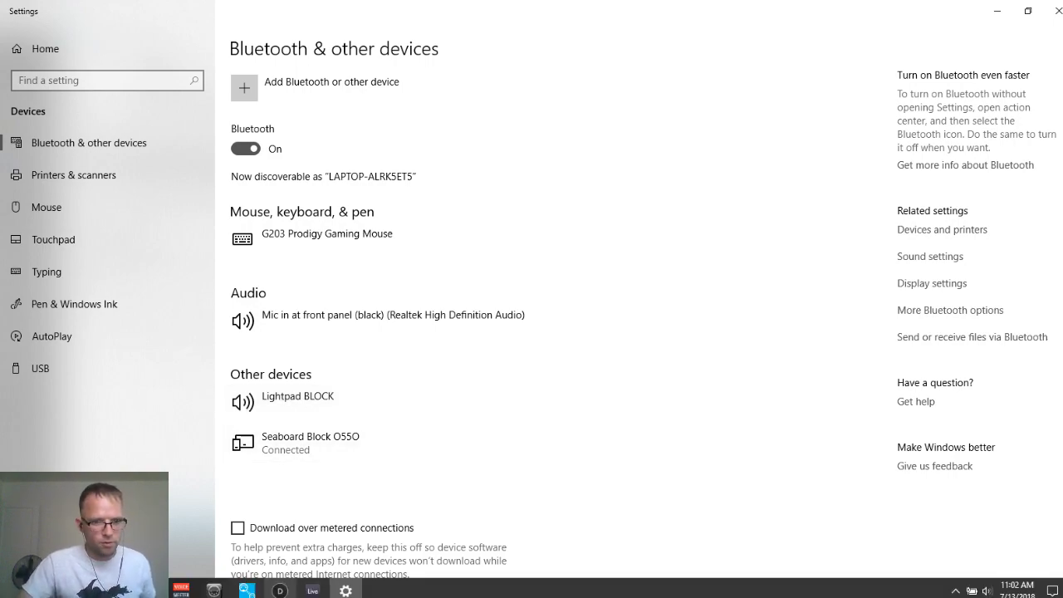
{"action": "left_click", "coordinate": [280, 589]}
{"action": "mouse_move", "coordinate": [315, 572]}
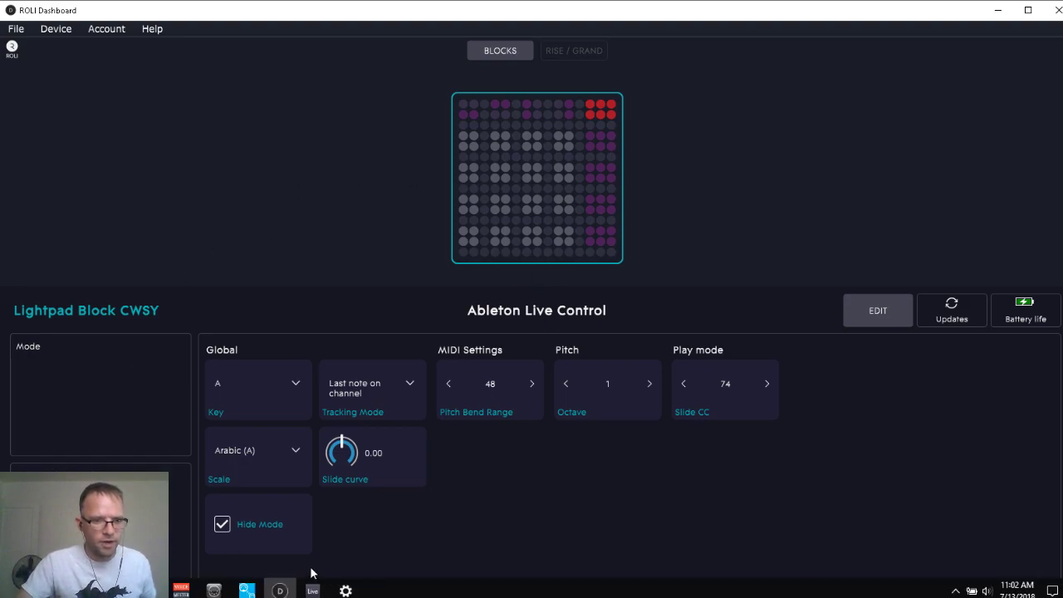
- Switch to MIDIberry and select MIDI [ 44881789 ] as the output device
{"action": "mouse_move", "coordinate": [247, 590]}
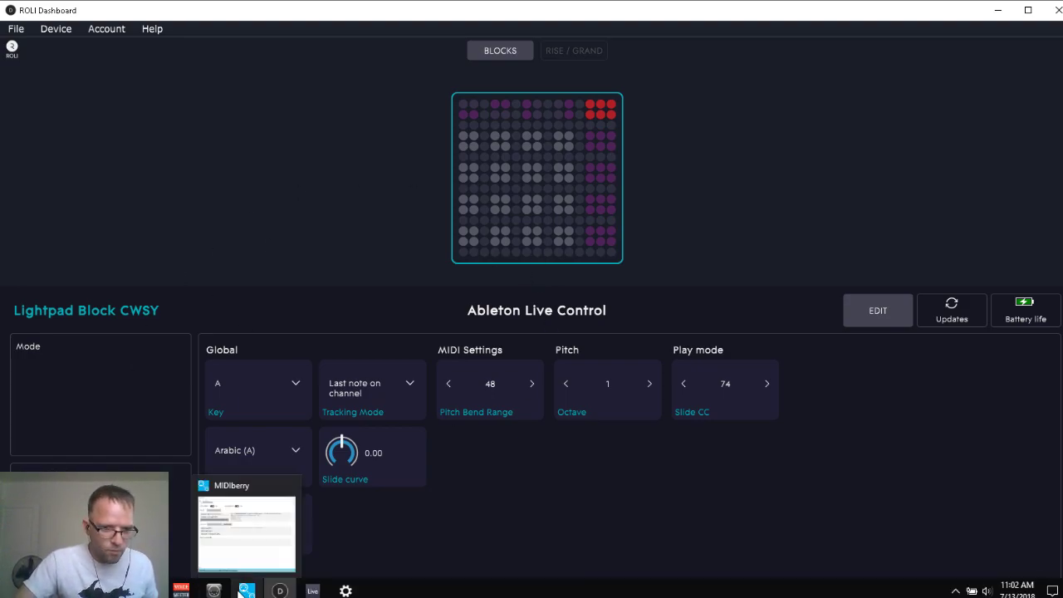
{"action": "left_click", "coordinate": [235, 555]}
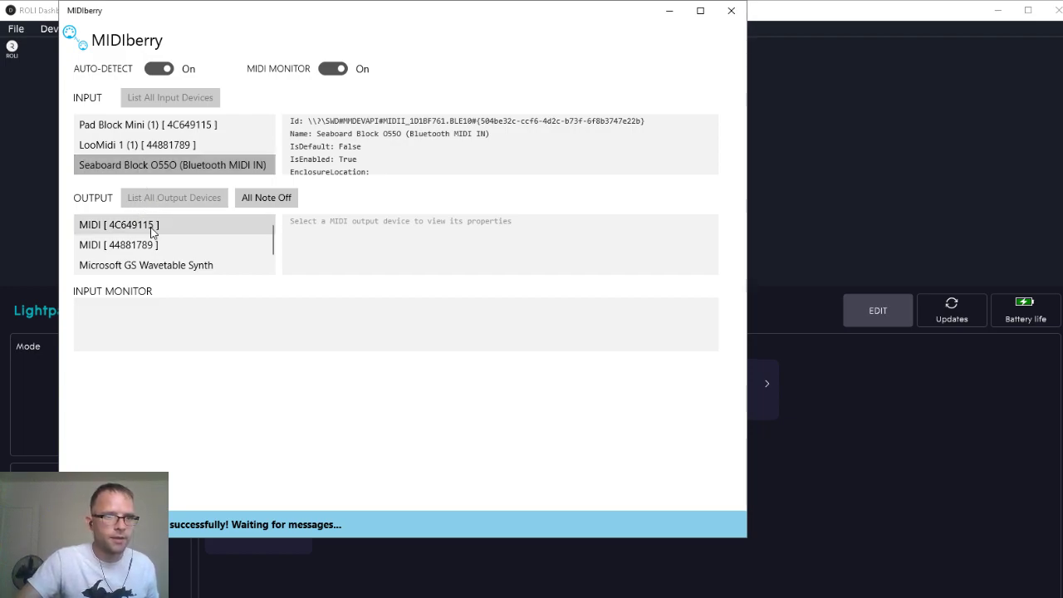
{"action": "scroll", "coordinate": [233, 238], "scroll_direction": "down", "scroll_amount": 1}
{"action": "scroll", "coordinate": [233, 232], "scroll_direction": "up", "scroll_amount": 1}
{"action": "scroll", "coordinate": [233, 233], "scroll_direction": "down", "scroll_amount": 1}
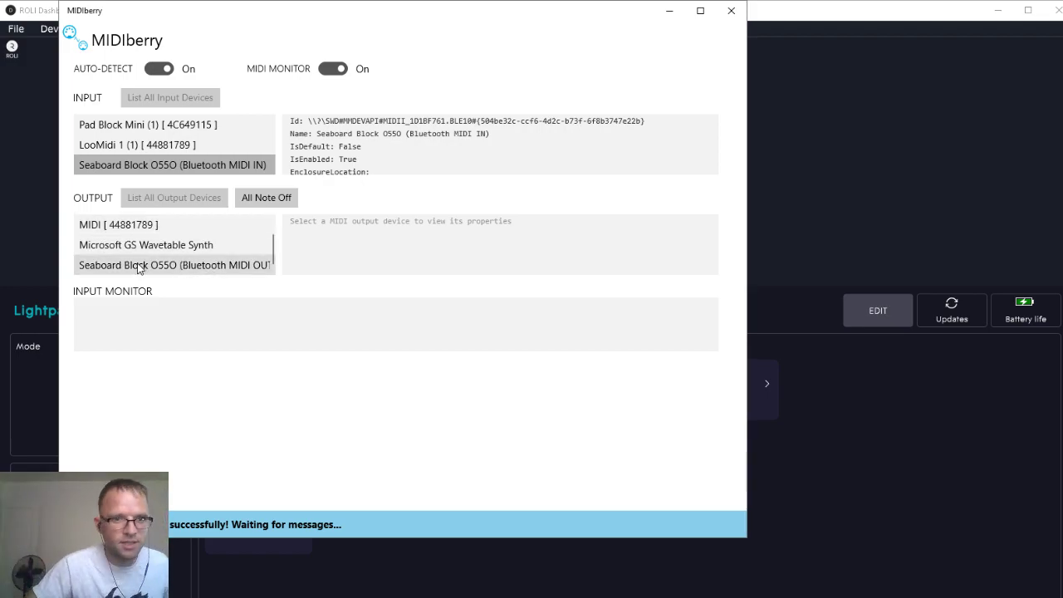
{"action": "scroll", "coordinate": [152, 247], "scroll_direction": "up", "scroll_amount": 1}
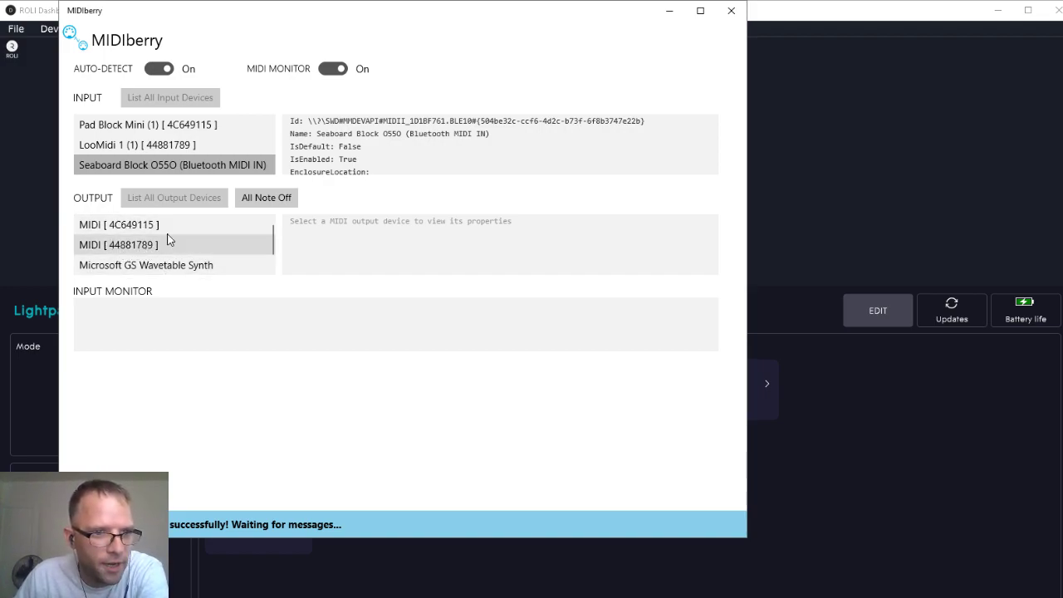
{"action": "left_click", "coordinate": [152, 245]}
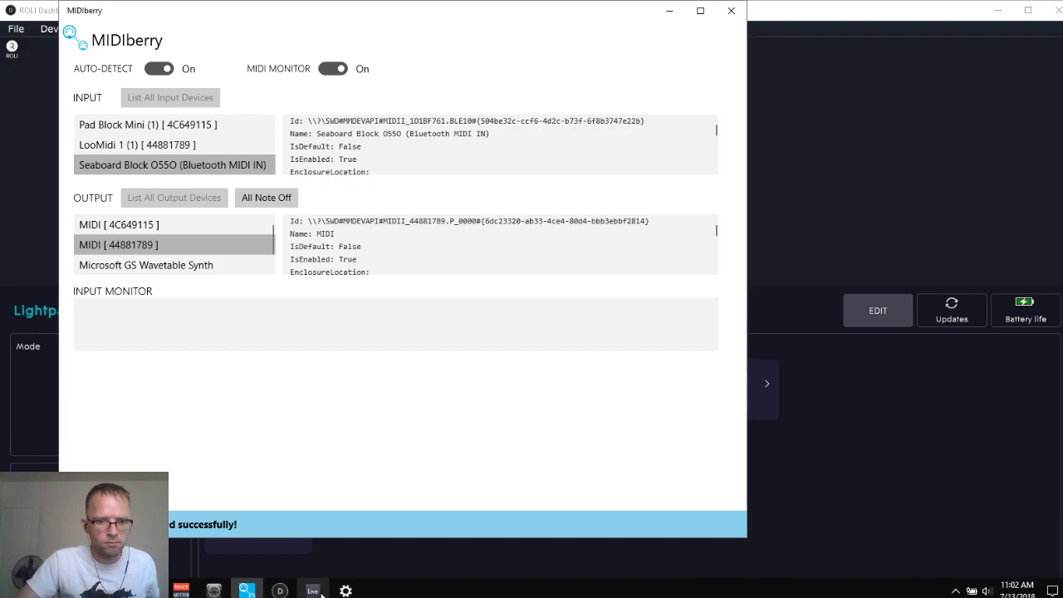
- Switch to Ableton Live and review the MIDI input sources offered for the first voice track
{"action": "left_click", "coordinate": [312, 590]}
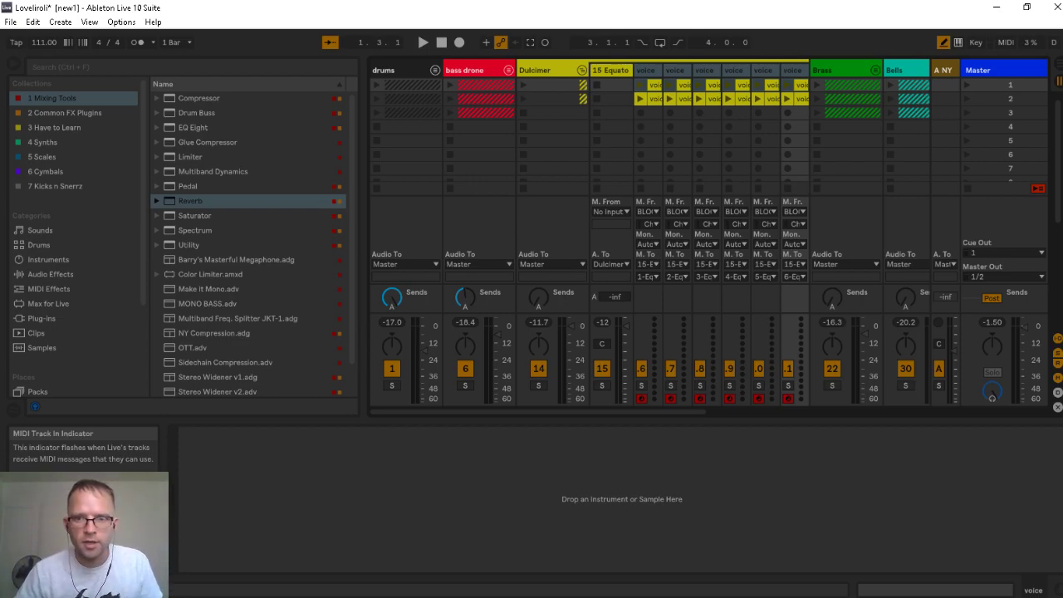
{"action": "left_click", "coordinate": [642, 212]}
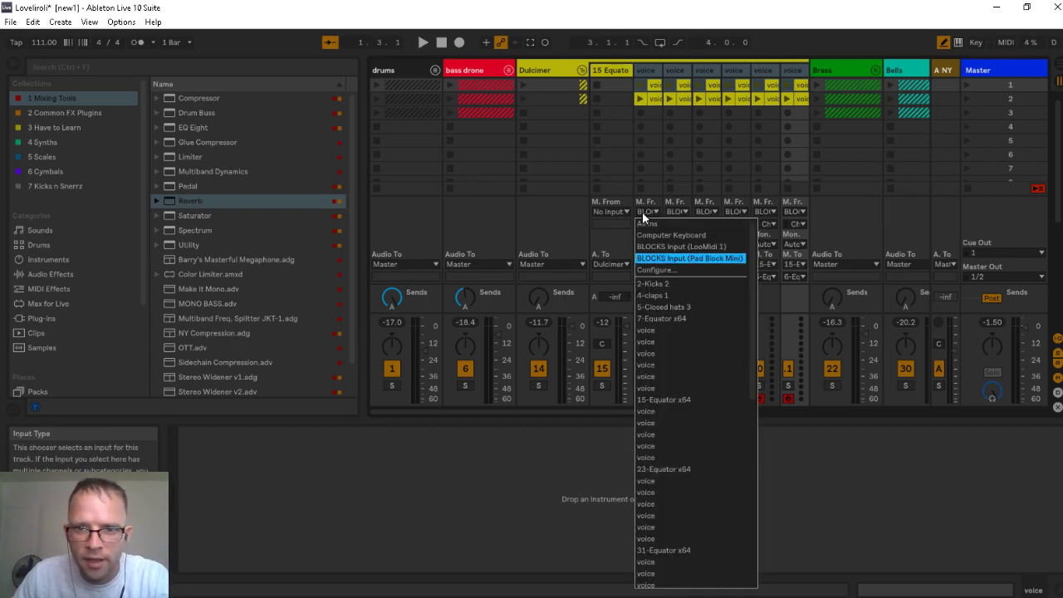
{"action": "left_click", "coordinate": [559, 216]}
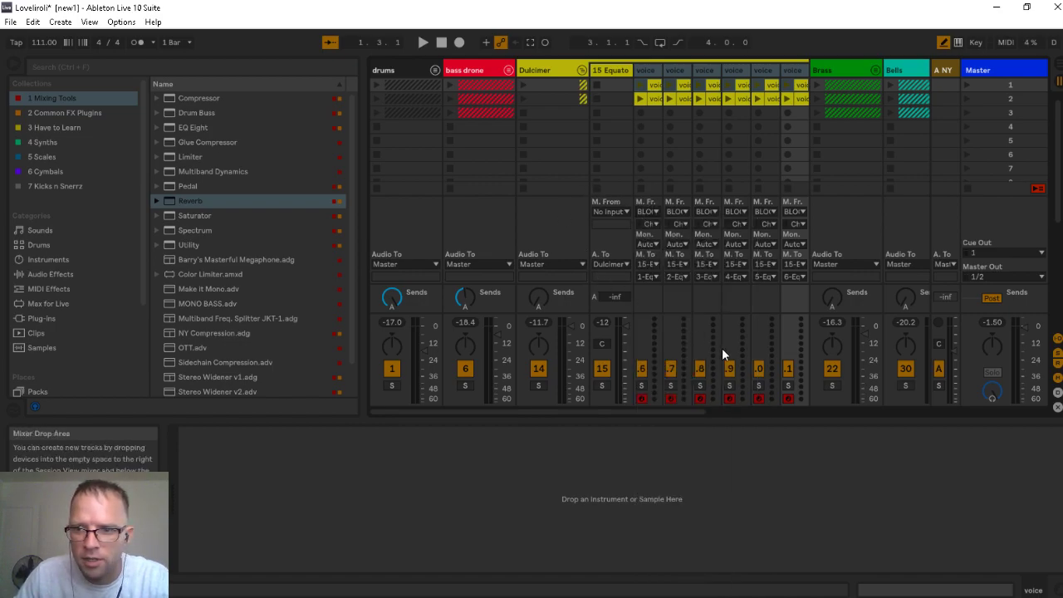
- Launch scene 1 and select the first voice track
{"action": "left_click", "coordinate": [965, 84]}
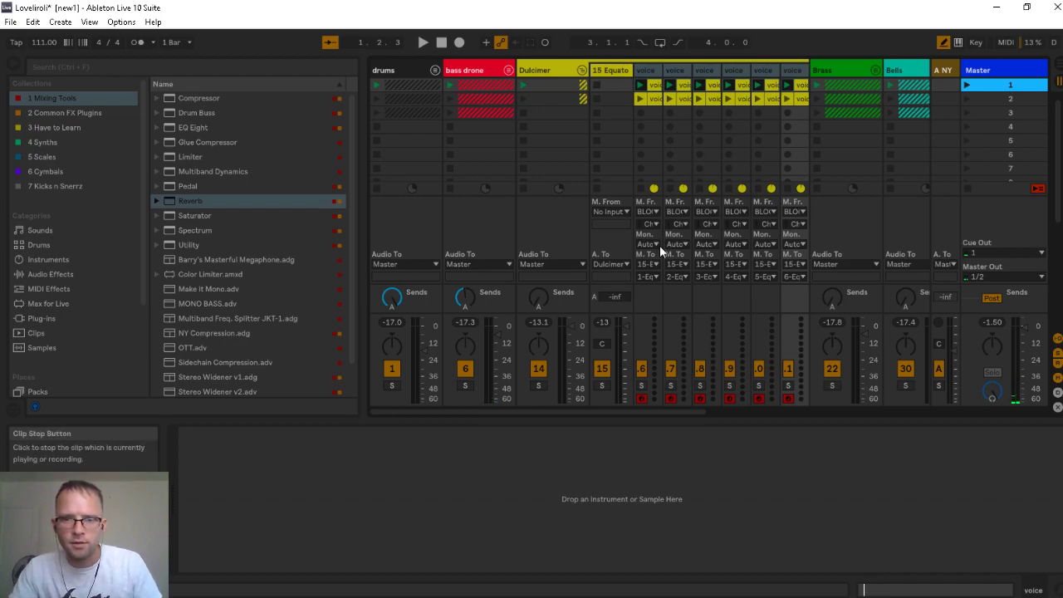
{"action": "left_click", "coordinate": [646, 70]}
- Inspect the MIDI input routing of each of the six voice tracks
{"action": "left_click", "coordinate": [652, 220]}
{"action": "left_click", "coordinate": [656, 220]}
{"action": "left_click", "coordinate": [680, 221]}
{"action": "left_click", "coordinate": [680, 221]}
{"action": "left_click", "coordinate": [710, 222]}
{"action": "left_click", "coordinate": [720, 222]}
{"action": "left_click", "coordinate": [735, 223]}
{"action": "left_click", "coordinate": [742, 224]}
{"action": "left_click", "coordinate": [756, 223]}
{"action": "left_click", "coordinate": [775, 222]}
{"action": "left_click", "coordinate": [790, 222]}
{"action": "left_click", "coordinate": [791, 222]}
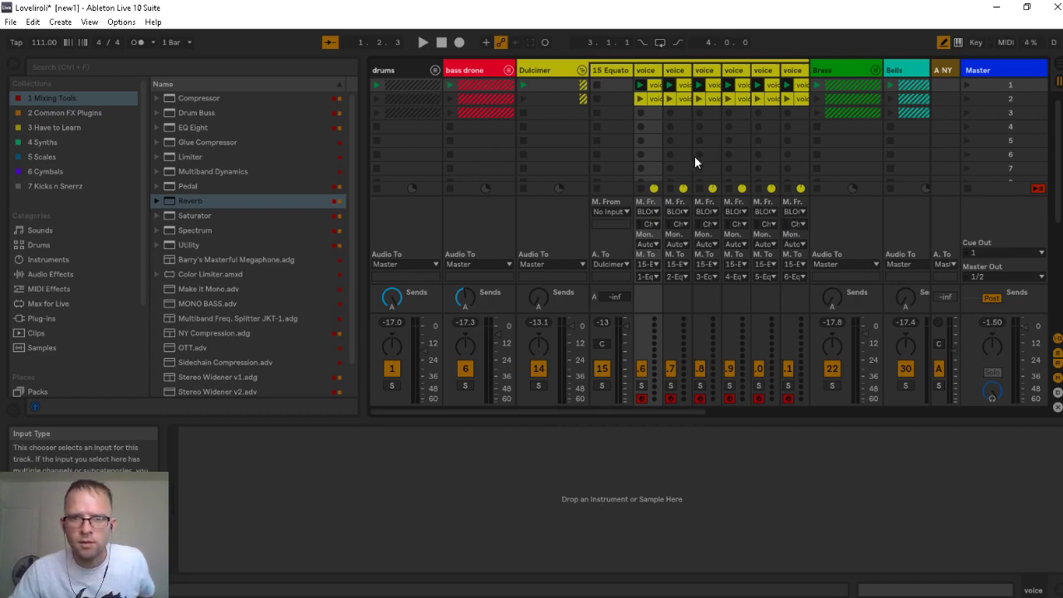
- Select the 15 Equator track and examine the control surface inputs and MIDI ports in Live's Link/MIDI preferences
{"action": "left_click", "coordinate": [601, 71]}
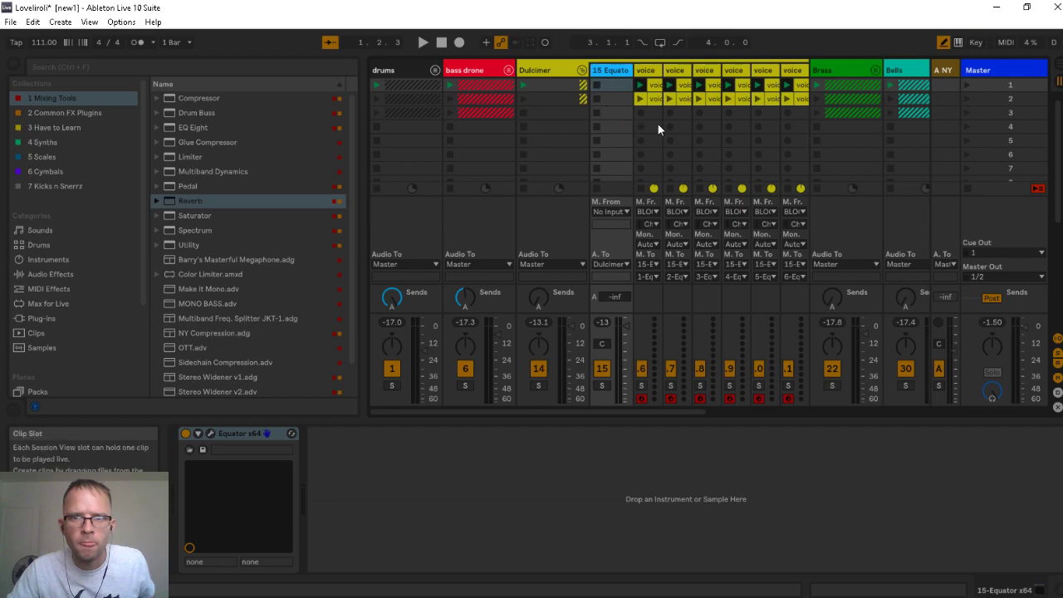
{"action": "key", "text": "ctrl+comma"}
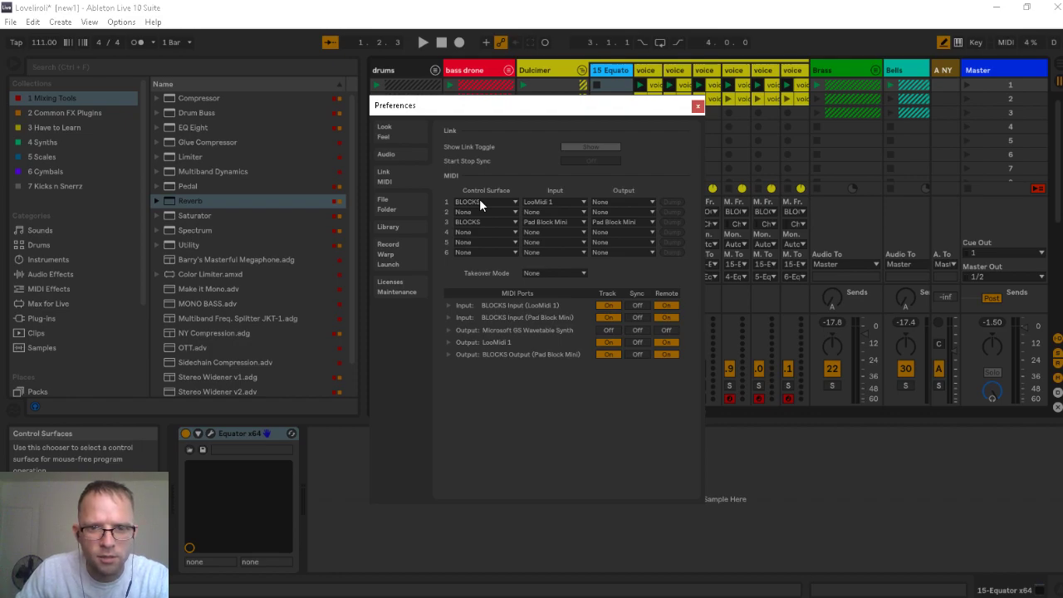
{"action": "left_click", "coordinate": [559, 203]}
{"action": "left_click", "coordinate": [559, 203]}
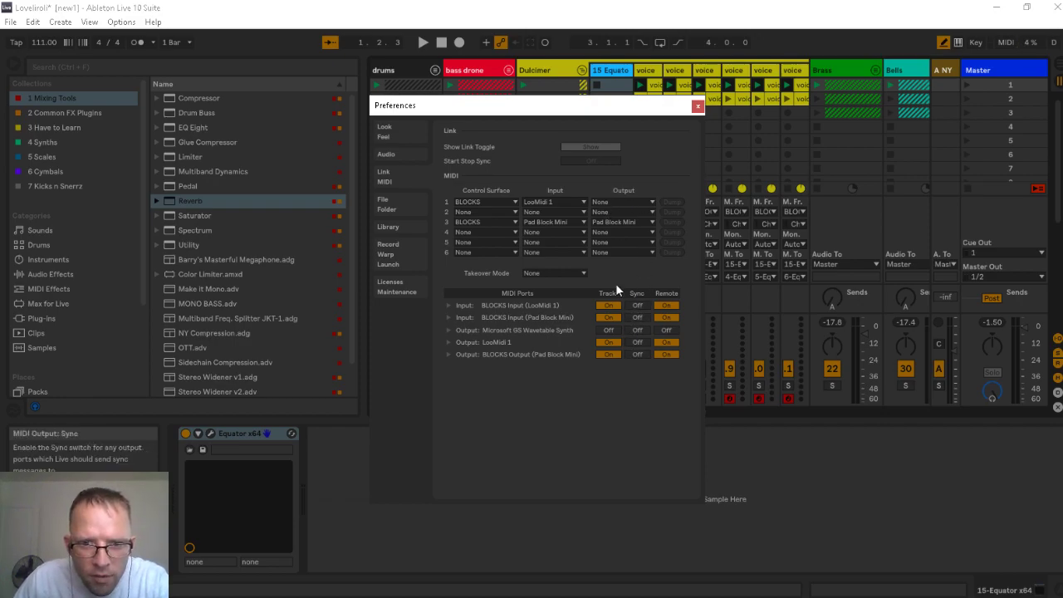
{"action": "left_click", "coordinate": [698, 105]}
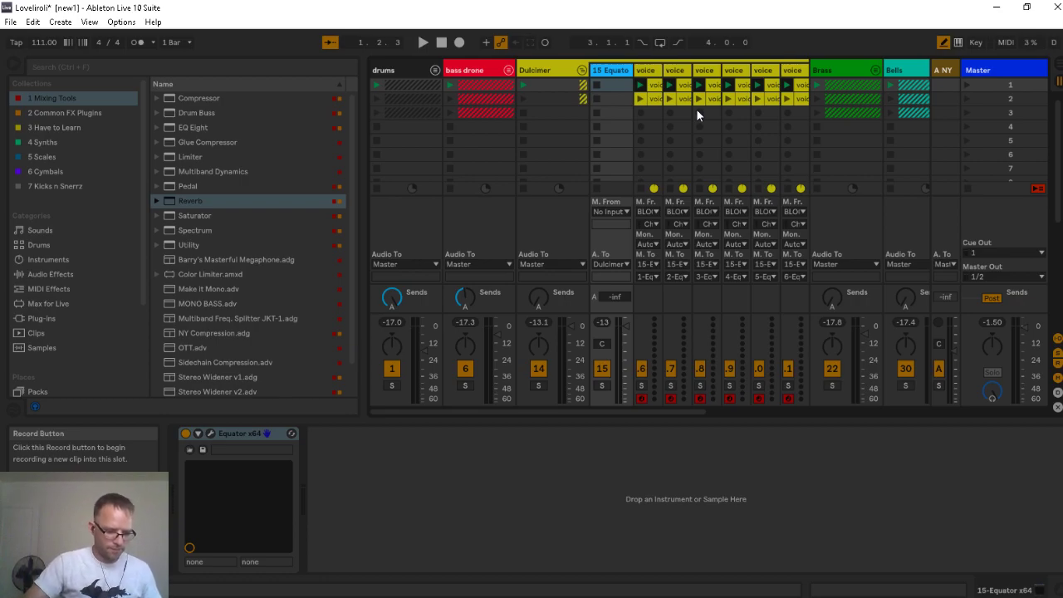
- Select the Seaboard Block in ROLI Dashboard to review its 6C mode settings, and return to Ableton Live
{"action": "mouse_move", "coordinate": [390, 591]}
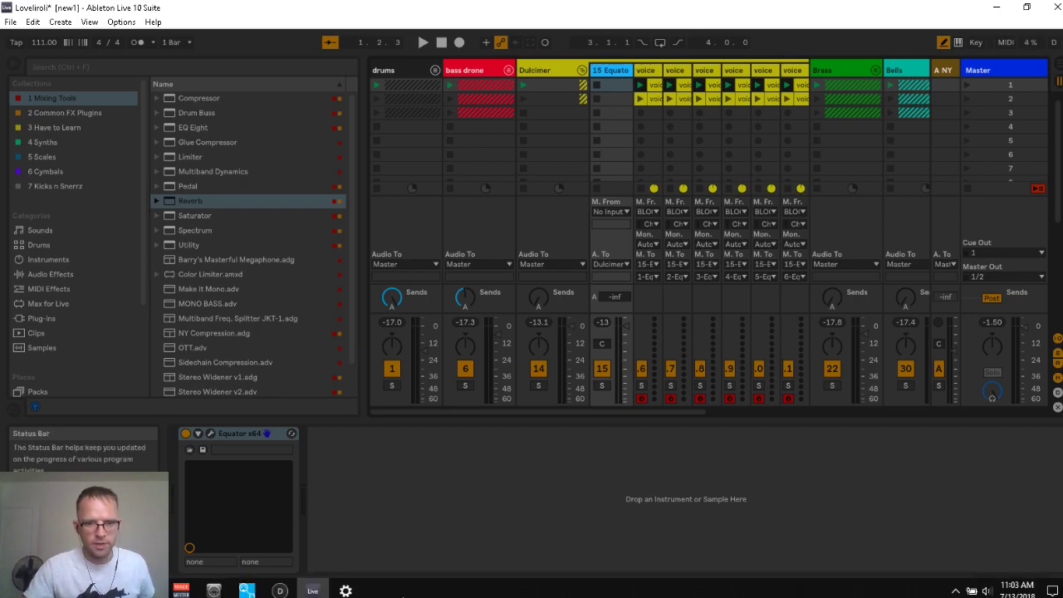
{"action": "mouse_move", "coordinate": [279, 591]}
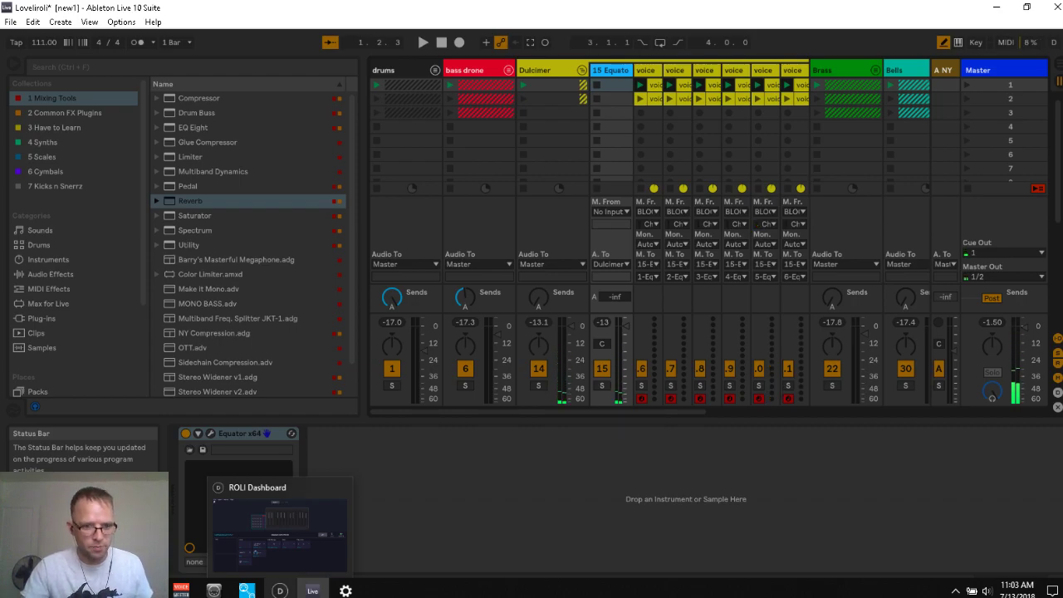
{"action": "left_click", "coordinate": [279, 591]}
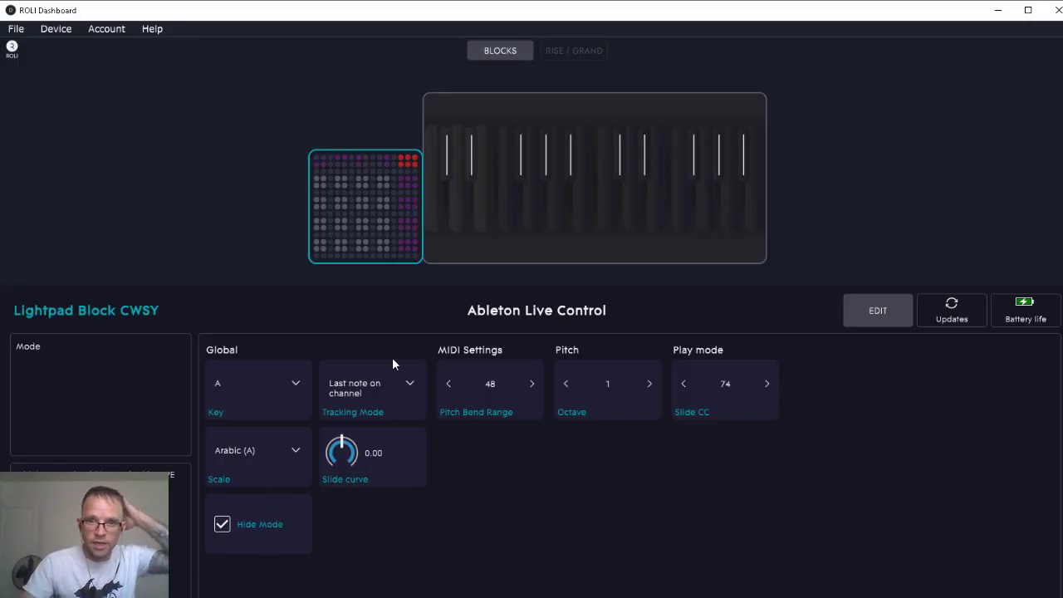
{"action": "left_click", "coordinate": [469, 243]}
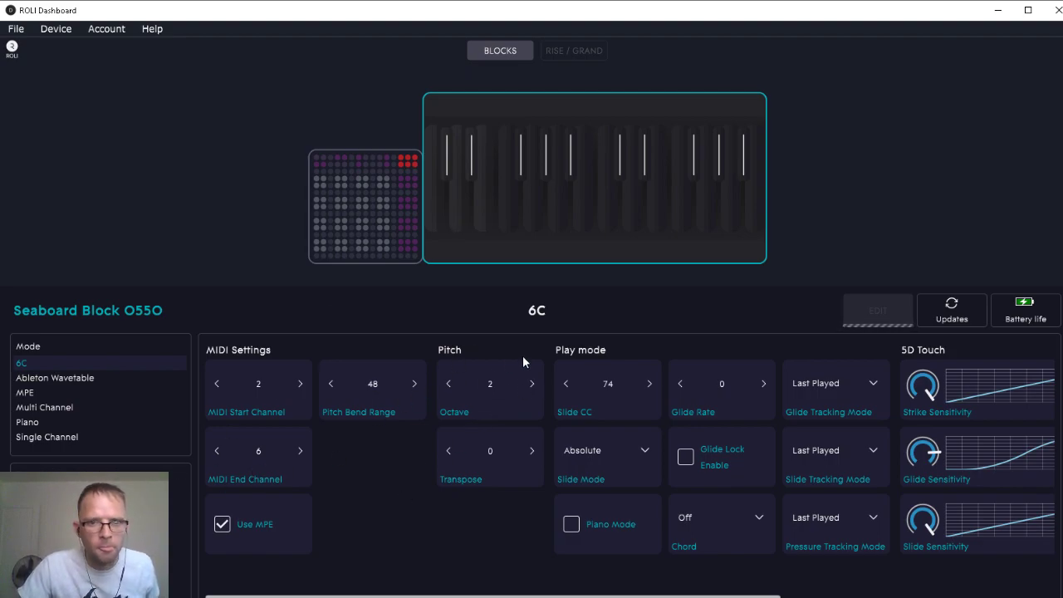
{"action": "mouse_move", "coordinate": [35, 366]}
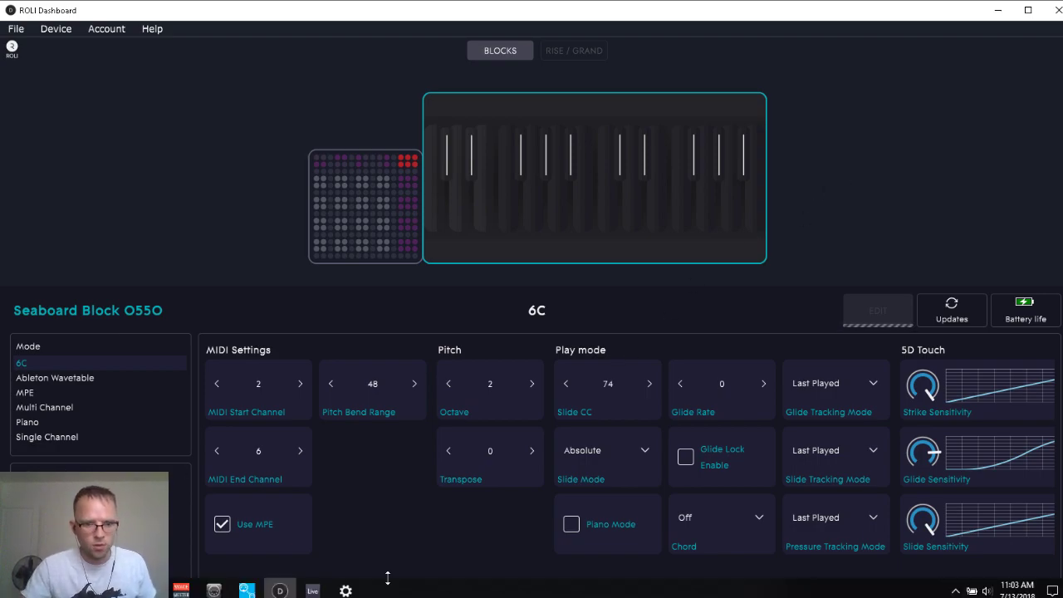
{"action": "left_click", "coordinate": [312, 591]}
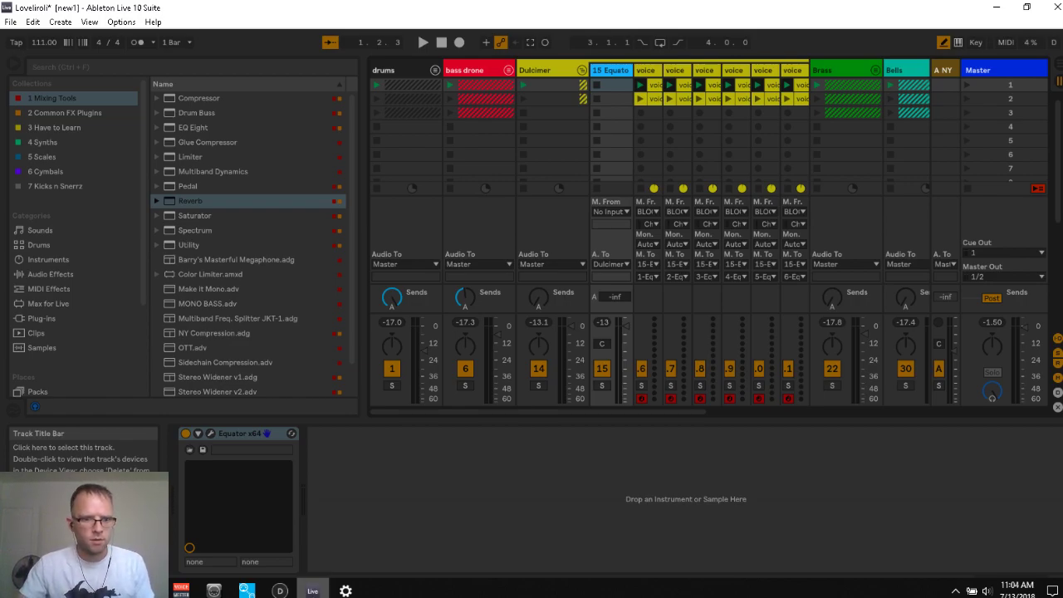
- Review the MIDI input and output routing in MIDIberry and the control surface settings in Ableton Live's Link/MIDI preferences
{"action": "left_click", "coordinate": [247, 590]}
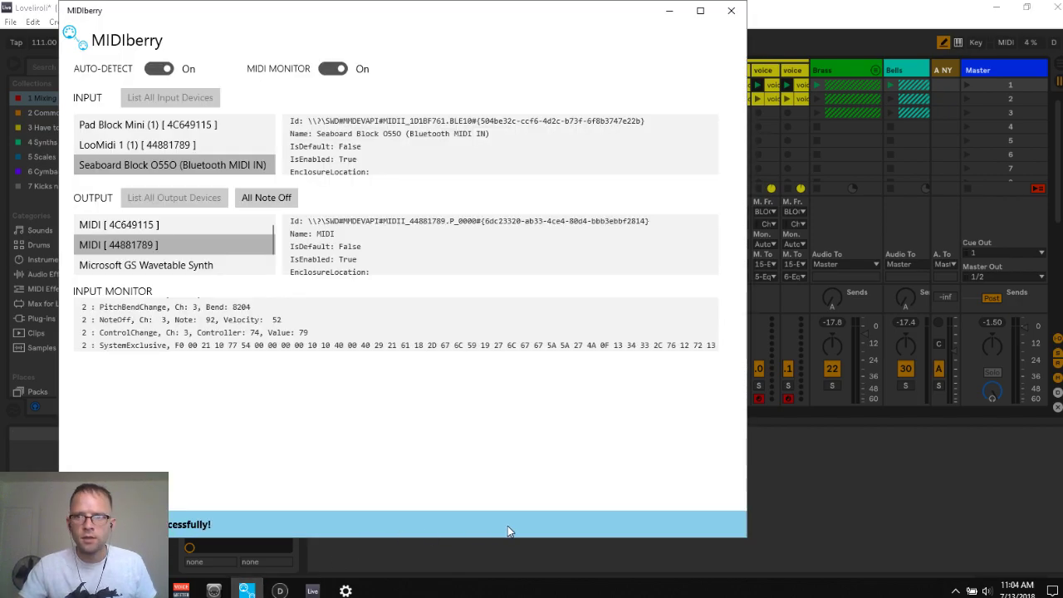
{"action": "left_click", "coordinate": [772, 443]}
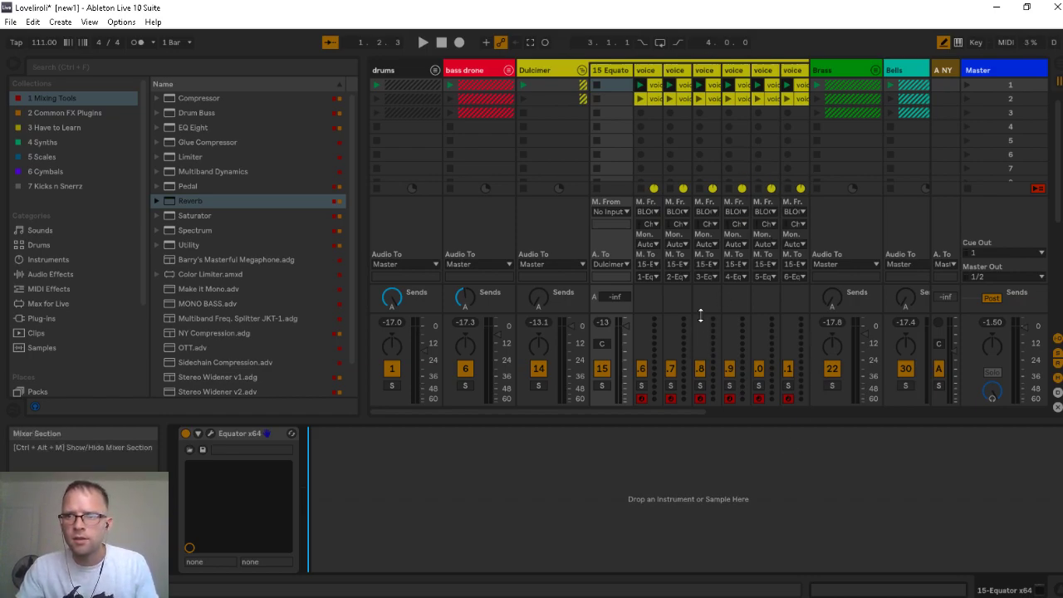
{"action": "key", "text": "ctrl+comma"}
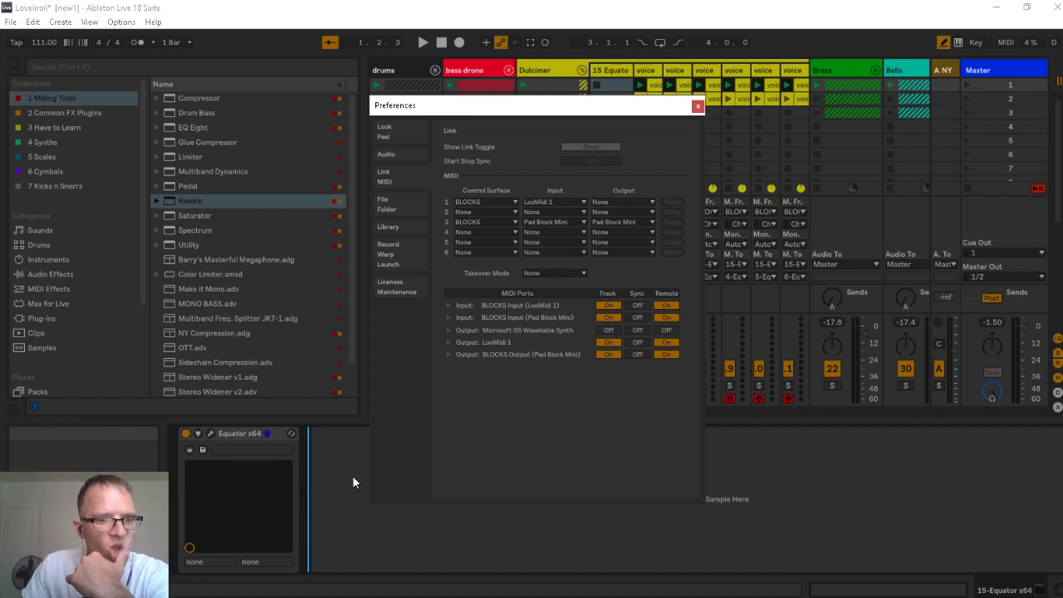
- Switch to MIDIberry, try LooMidi 1 (1) as the input device and reselect the Seaboard Block Bluetooth input
{"action": "left_click", "coordinate": [246, 590]}
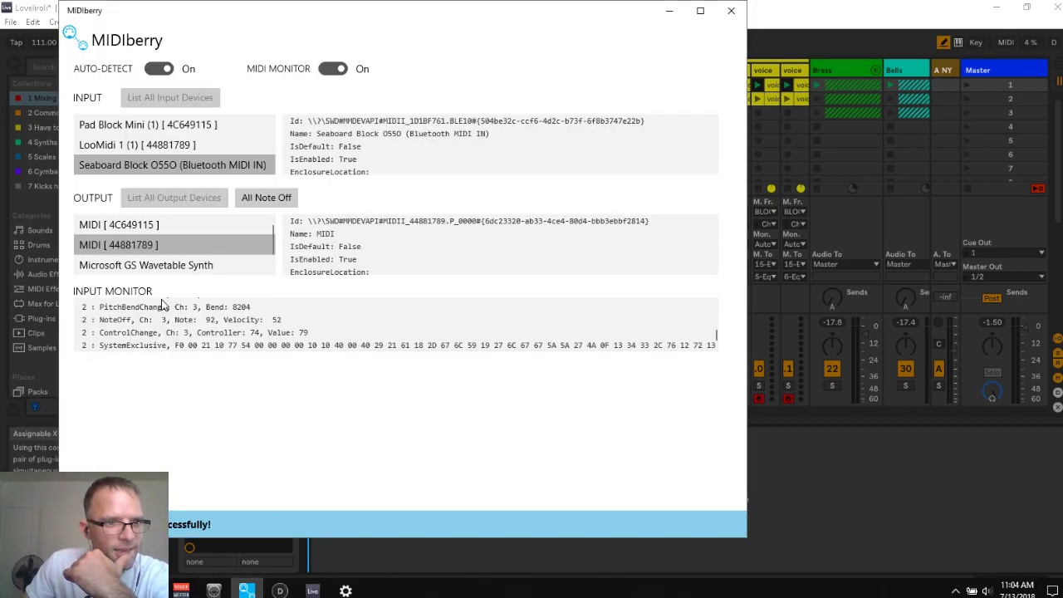
{"action": "left_click", "coordinate": [122, 146]}
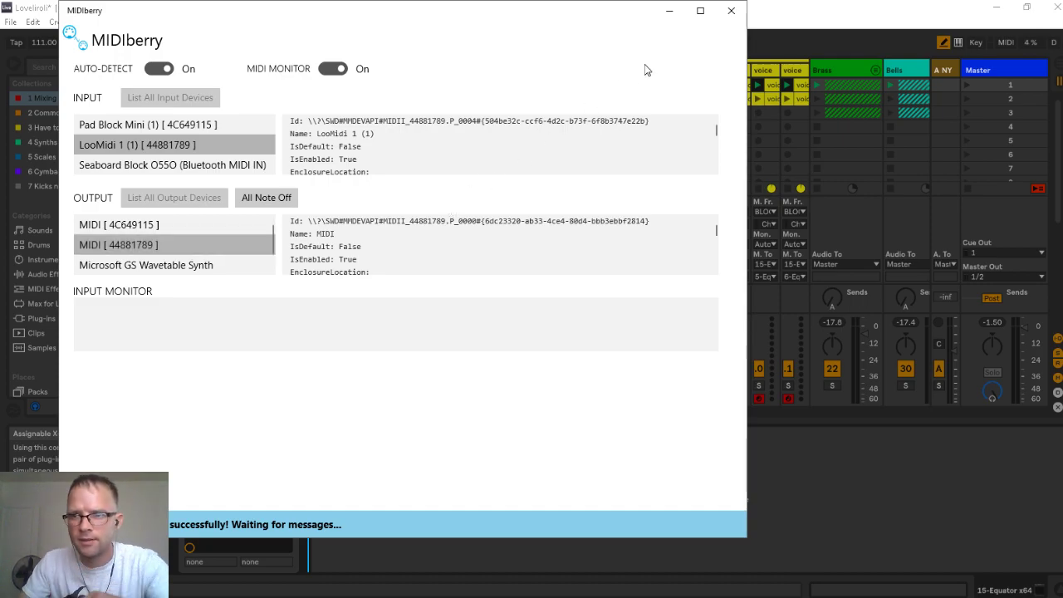
{"action": "left_click", "coordinate": [180, 172]}
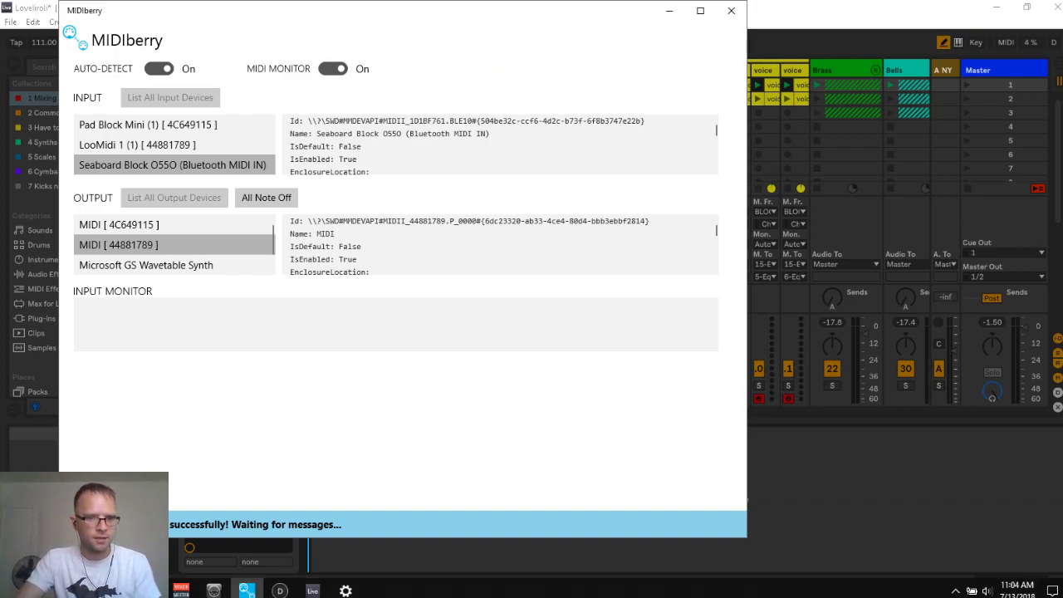
- Bring up loopMIDI to check its LooMidi 1 port against Live's MIDI preferences, and clear the other windows to return to Live
{"action": "left_click", "coordinate": [180, 590]}
{"action": "left_click", "coordinate": [213, 591]}
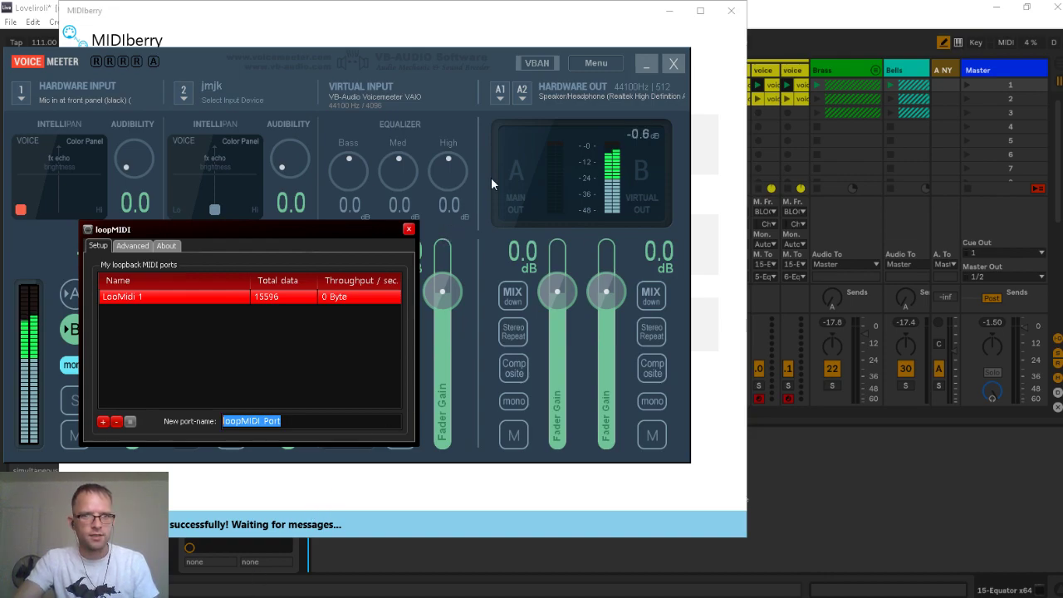
{"action": "left_click", "coordinate": [671, 11]}
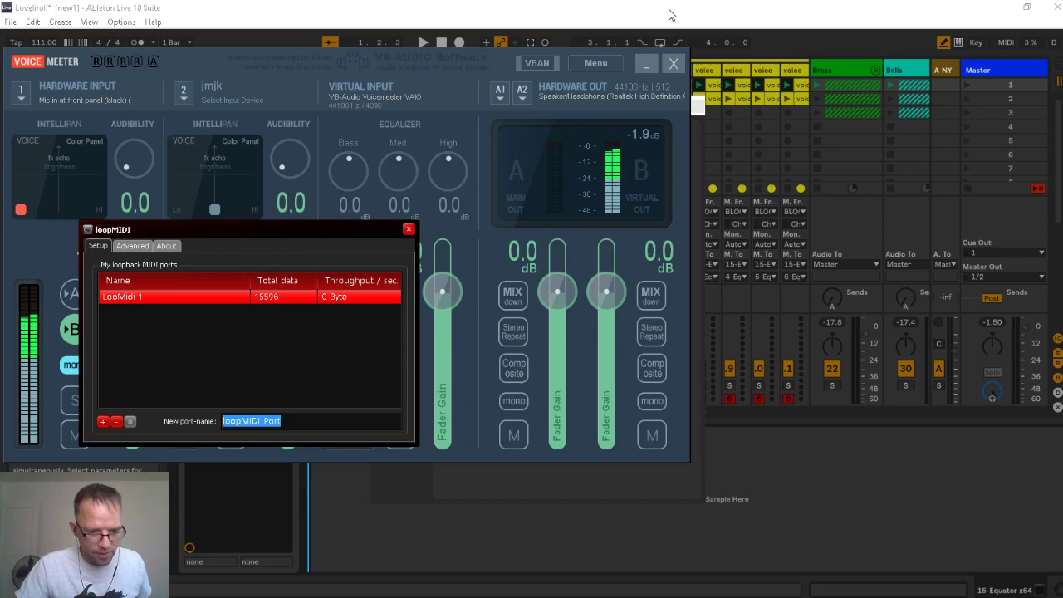
{"action": "left_click", "coordinate": [652, 64]}
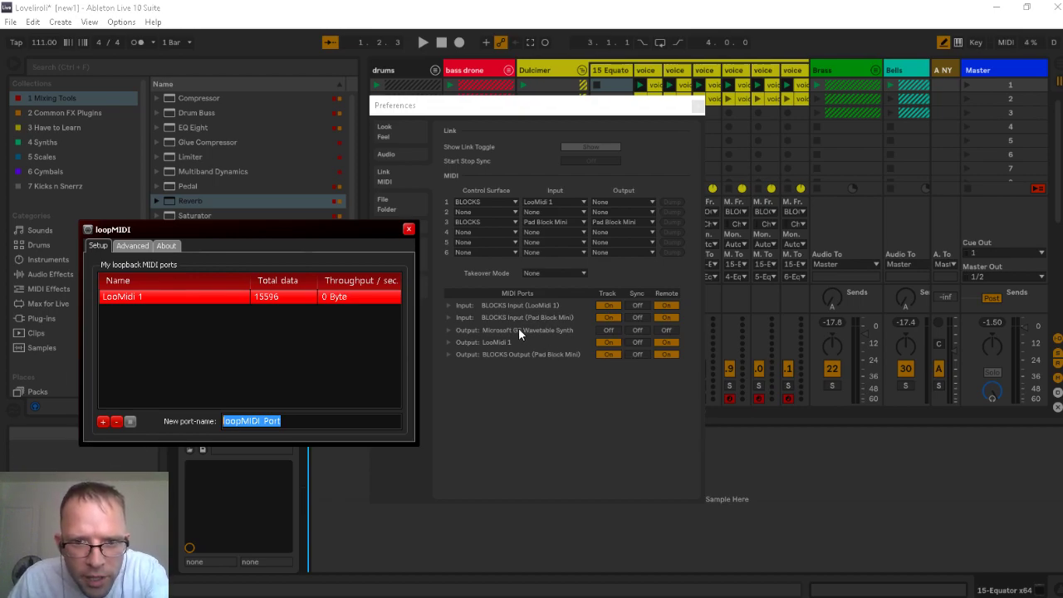
{"action": "left_click", "coordinate": [700, 105]}
{"action": "left_click", "coordinate": [700, 104]}
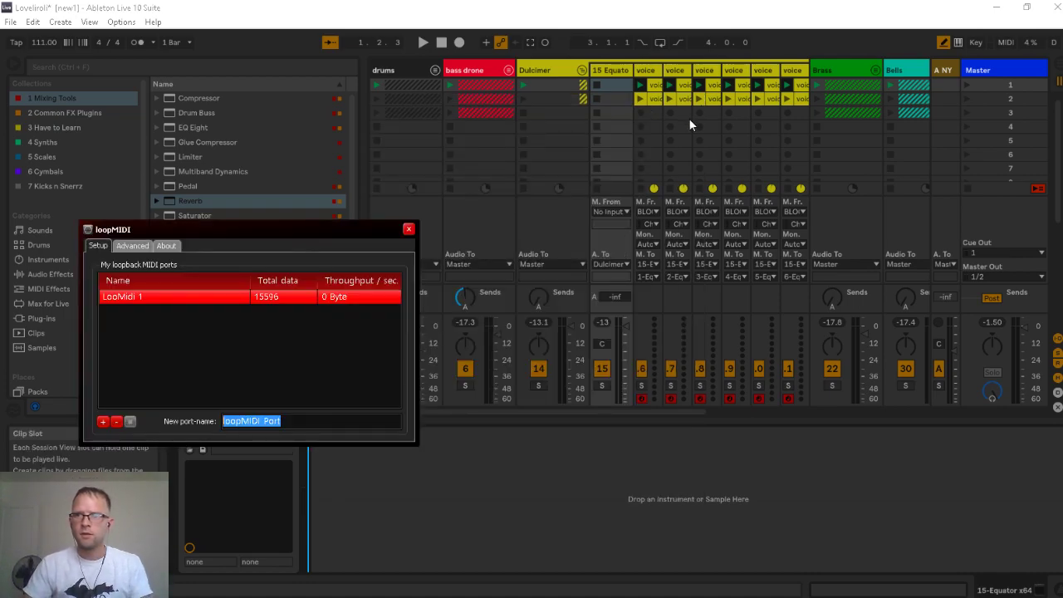
- Select the six voice tracks beside the 15 Equator track and choose BLOCKS Input (LooMidi 1) as their MIDI input
{"action": "left_click", "coordinate": [565, 69]}
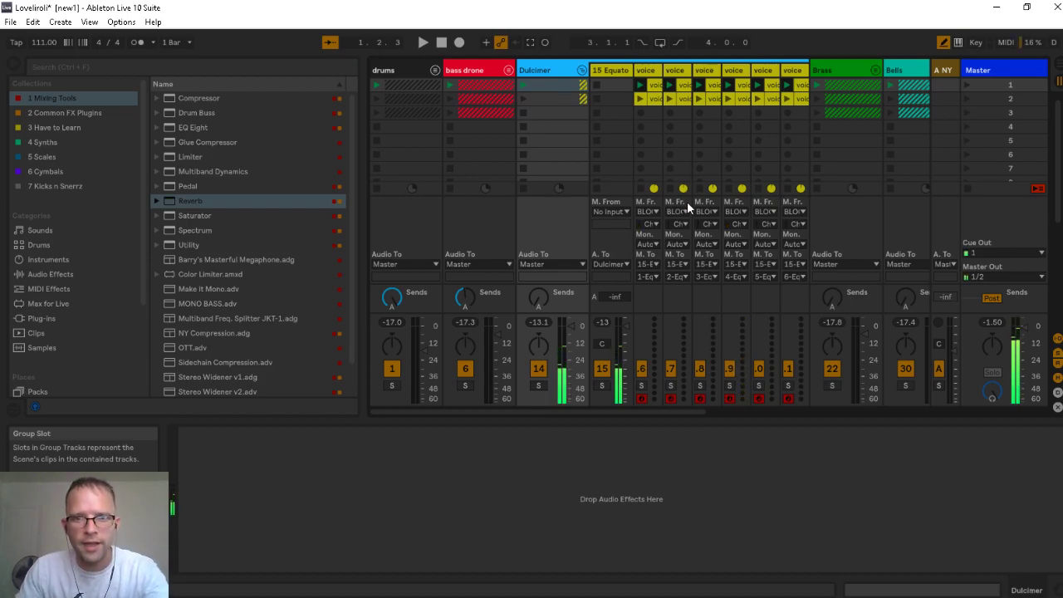
{"action": "left_click", "coordinate": [646, 71]}
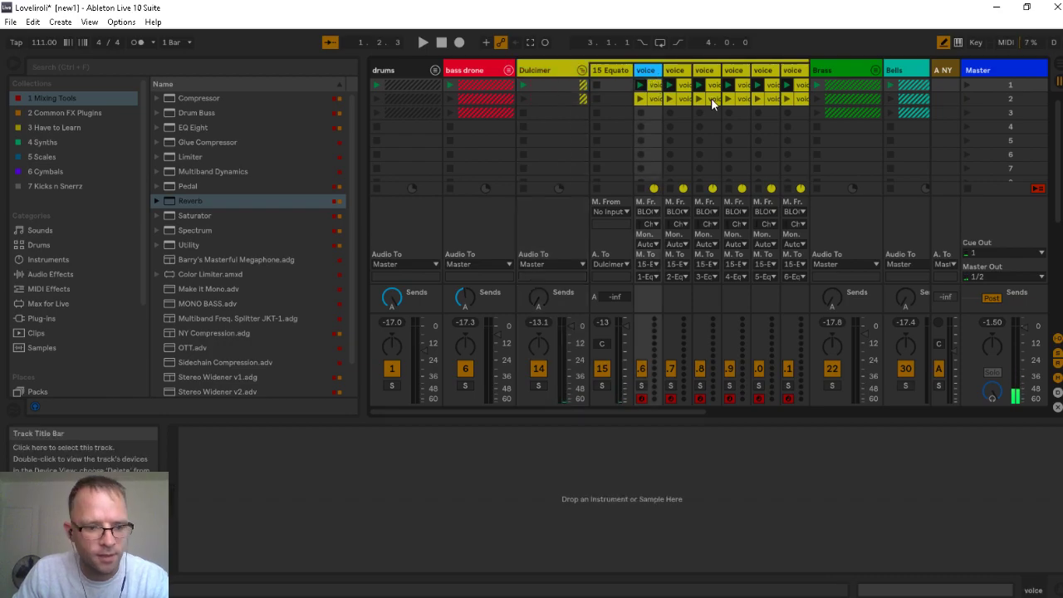
{"action": "left_click", "coordinate": [790, 65]}
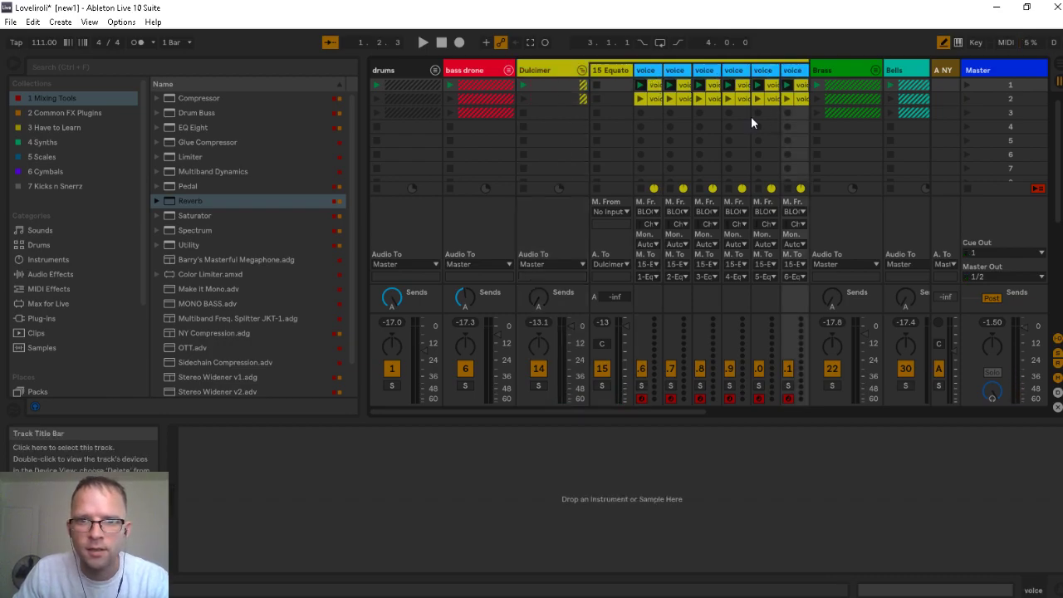
{"action": "left_click", "coordinate": [647, 210]}
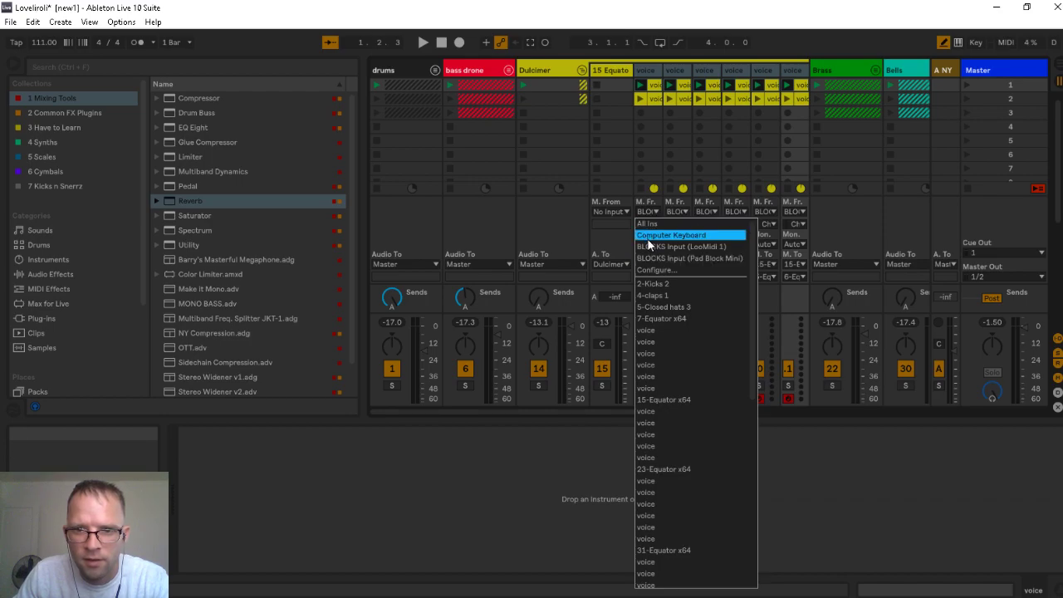
{"action": "left_click", "coordinate": [649, 245]}
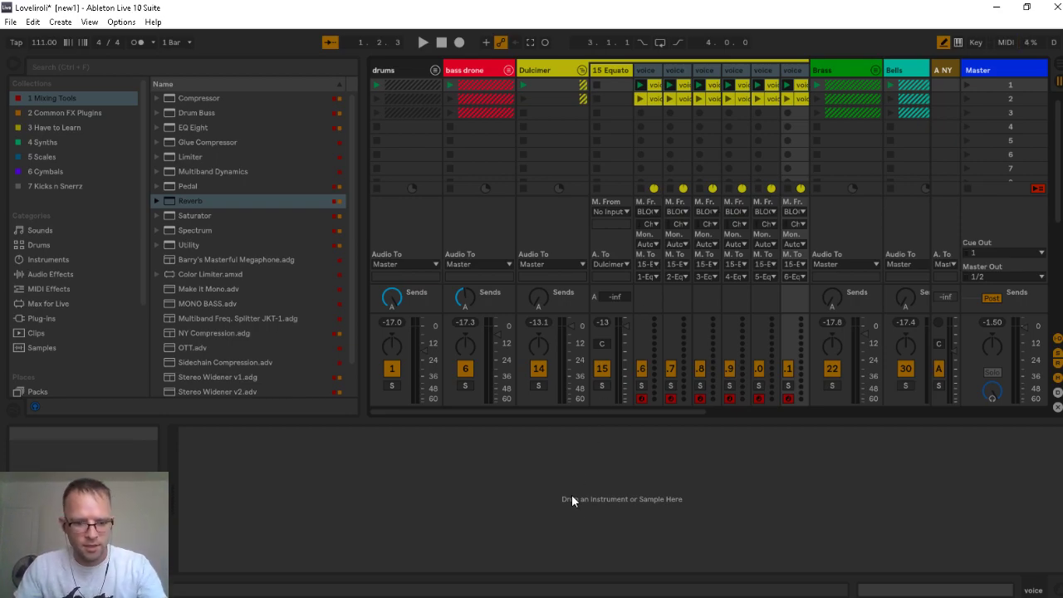
- In MIDIberry, route the Seaboard Block Bluetooth input to the MIDI [ 44881789 ] output, and return to Ableton Live
{"action": "left_click", "coordinate": [246, 590]}
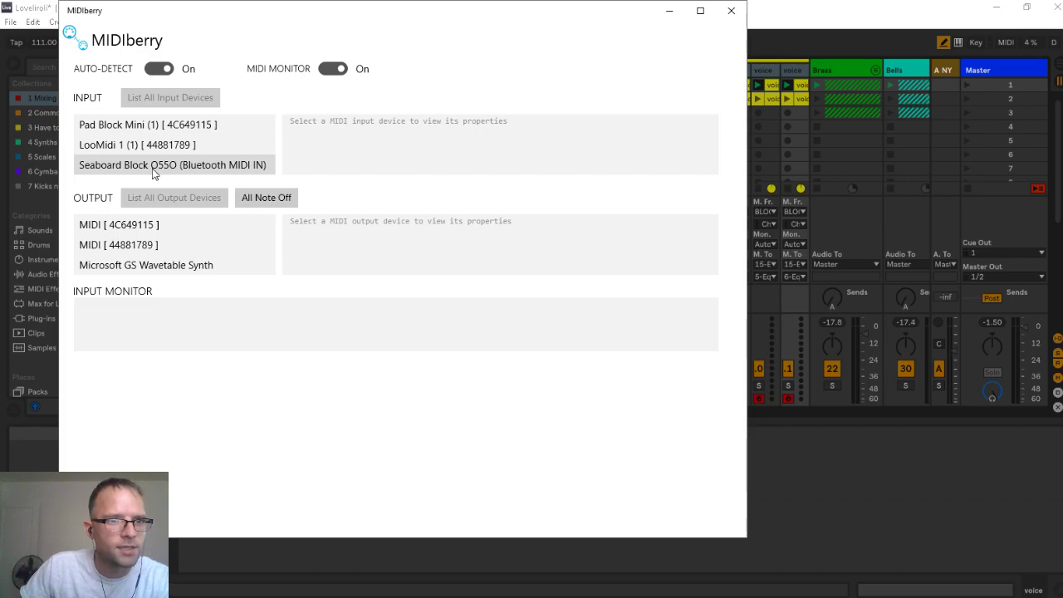
{"action": "left_click", "coordinate": [153, 168]}
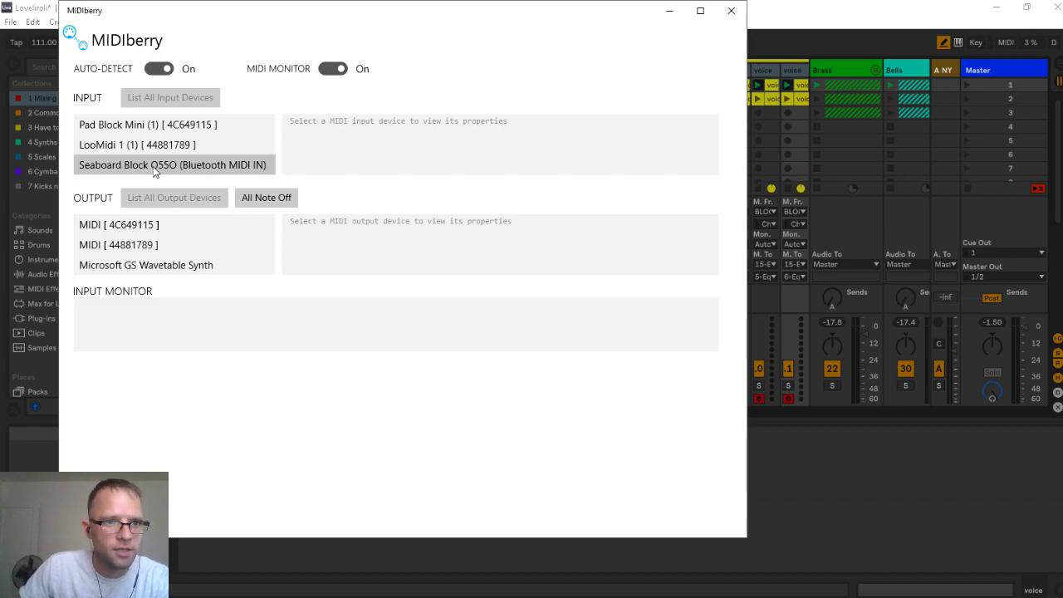
{"action": "left_click", "coordinate": [122, 245]}
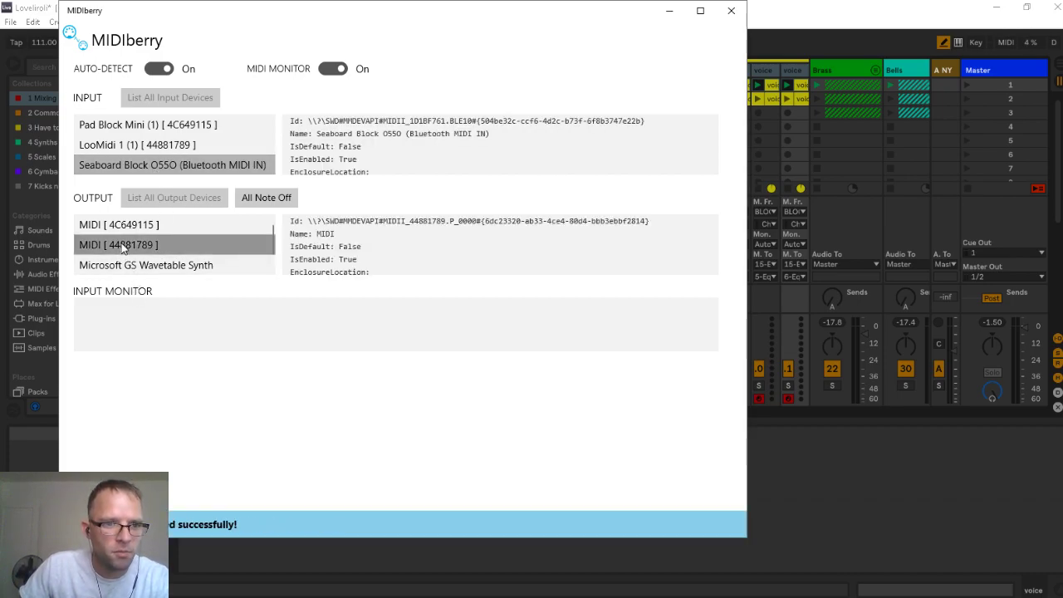
{"action": "left_click", "coordinate": [828, 20]}
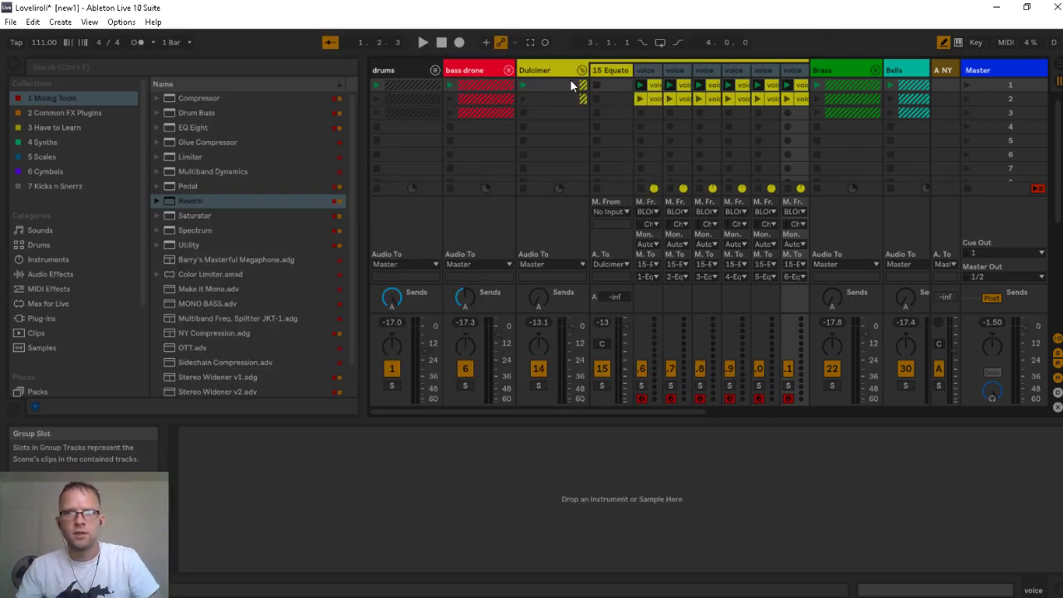
- Reselect all six Dulcimer voice tracks and set their MIDI From source to BLOCKS Input (LooMidi 1)
{"action": "left_click", "coordinate": [649, 71]}
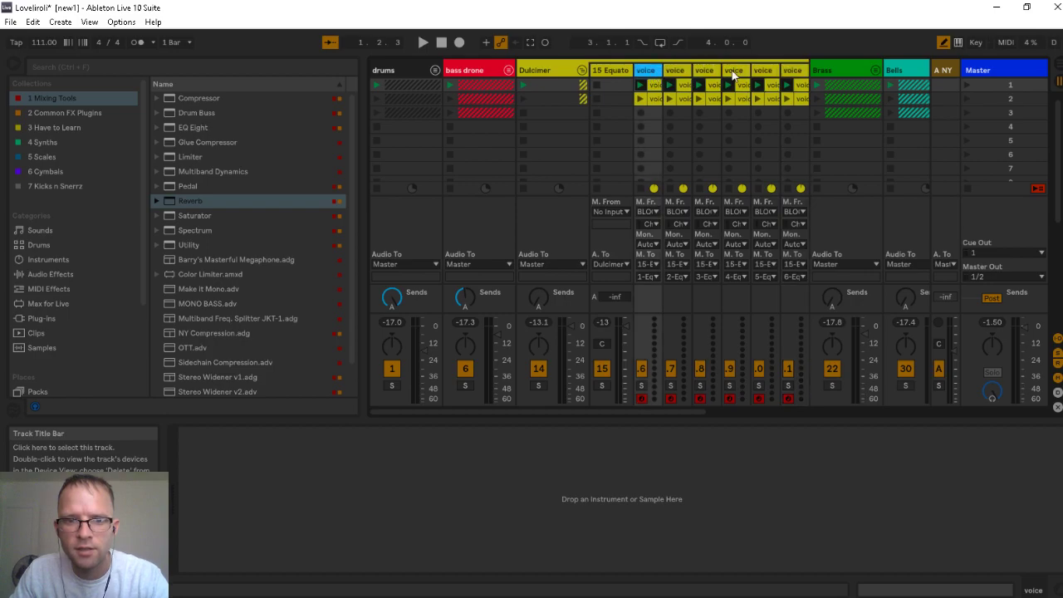
{"action": "left_click", "coordinate": [800, 70], "text": "shift"}
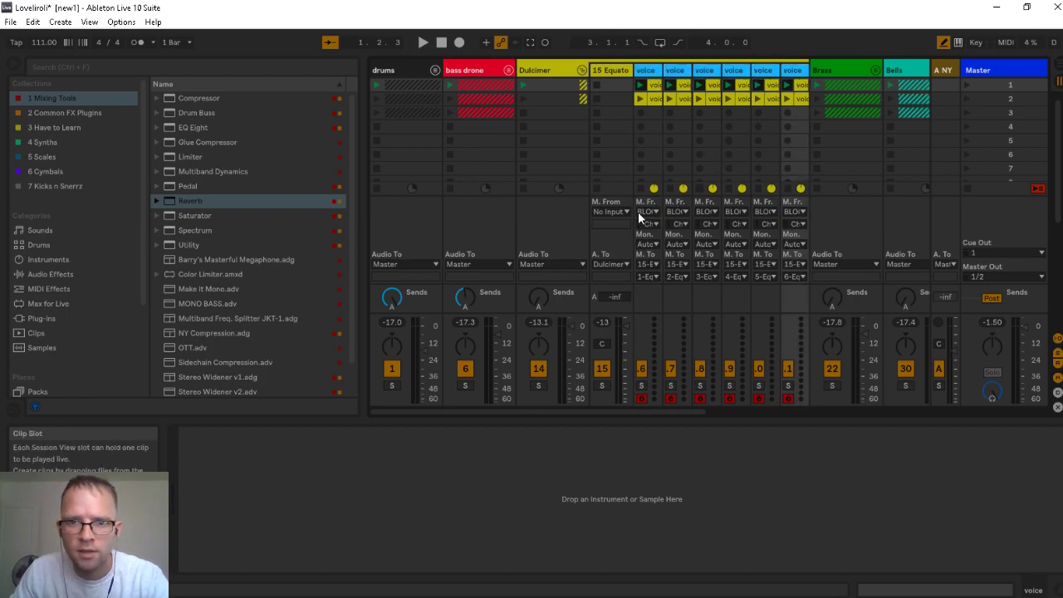
{"action": "left_click", "coordinate": [640, 212]}
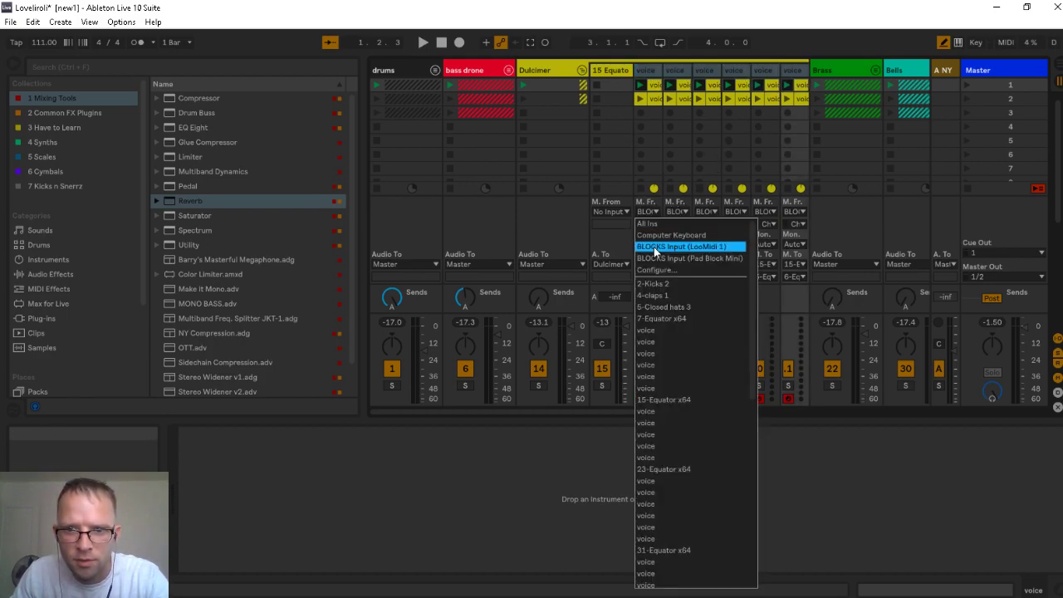
{"action": "left_click", "coordinate": [653, 246]}
{"action": "left_click", "coordinate": [656, 129]}
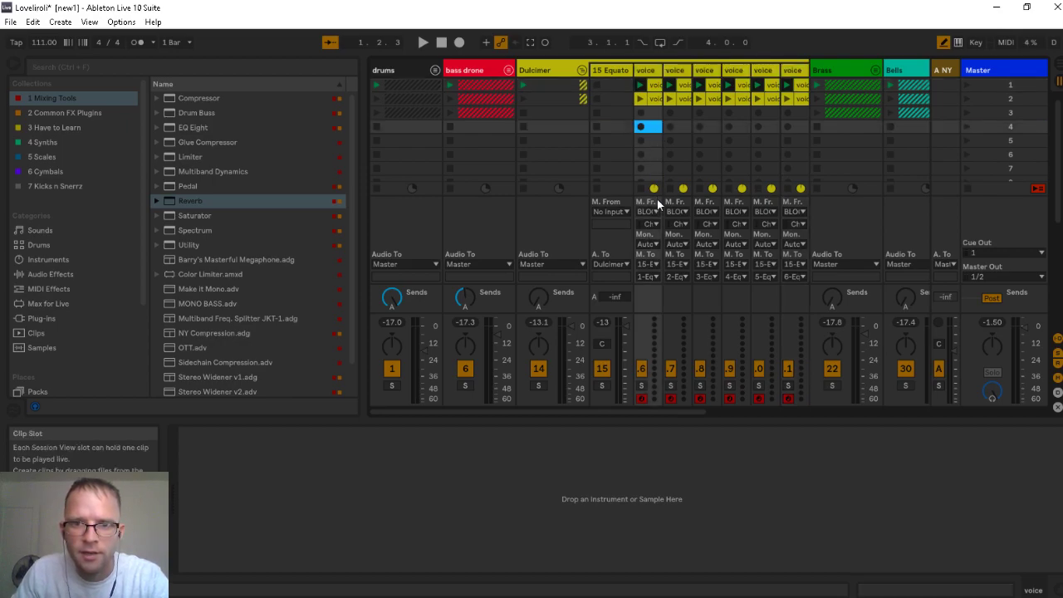
- Set the input channels of the first three Dulcimer voice tracks to Ch. 1, Ch. 2 and Ch. 3 respectively
{"action": "left_click", "coordinate": [652, 223]}
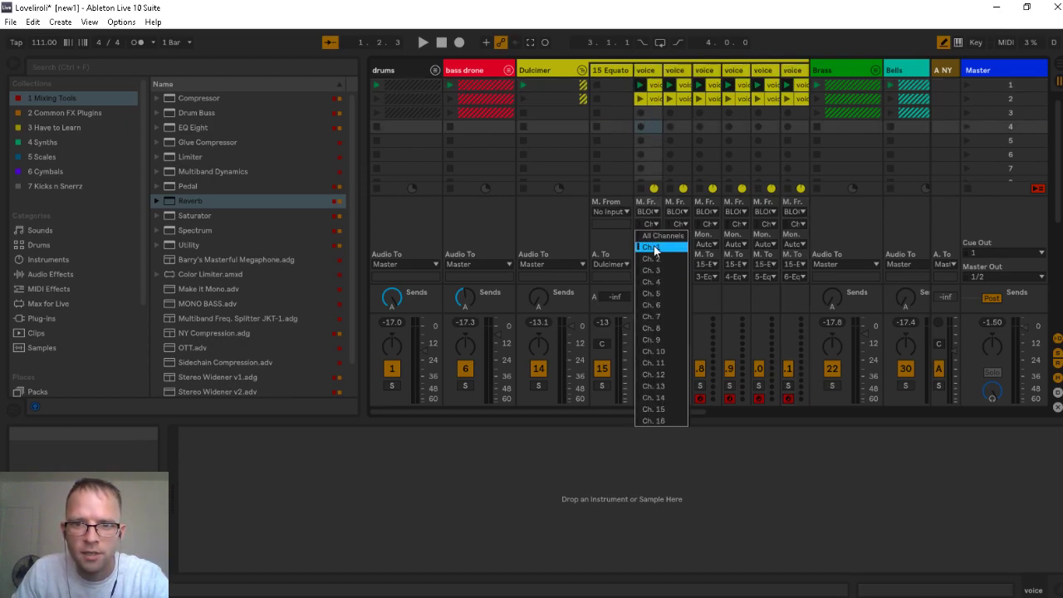
{"action": "left_click", "coordinate": [654, 248]}
{"action": "left_click", "coordinate": [677, 223]}
{"action": "left_click", "coordinate": [683, 247]}
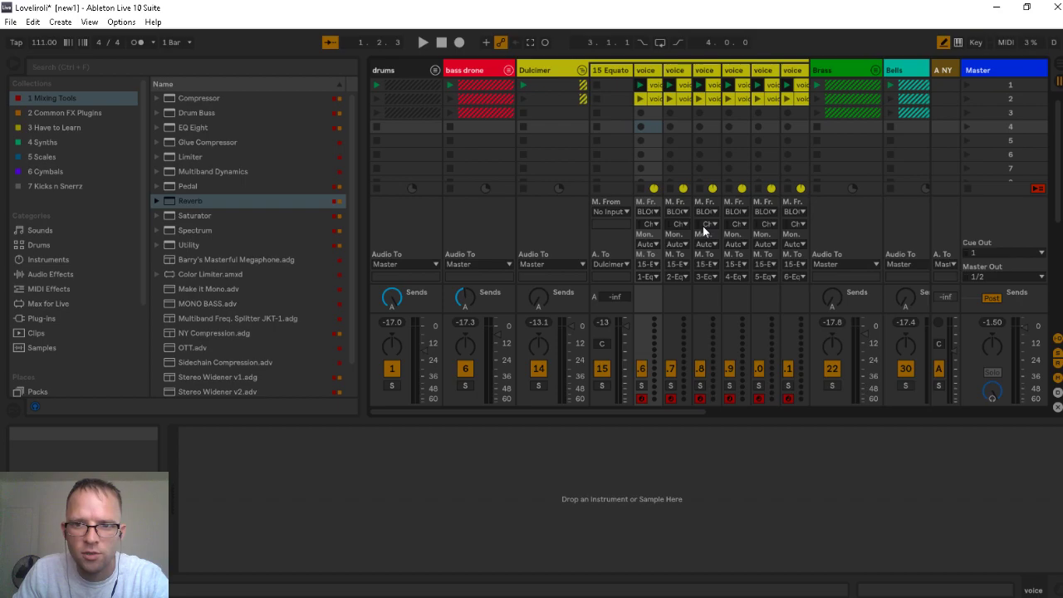
{"action": "left_click", "coordinate": [702, 226]}
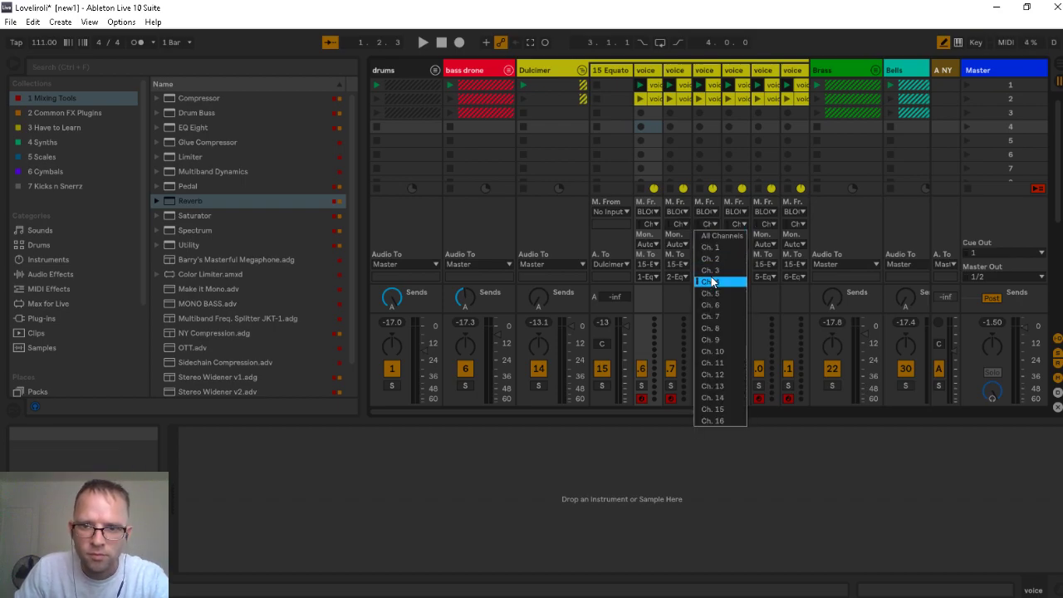
{"action": "left_click", "coordinate": [709, 268]}
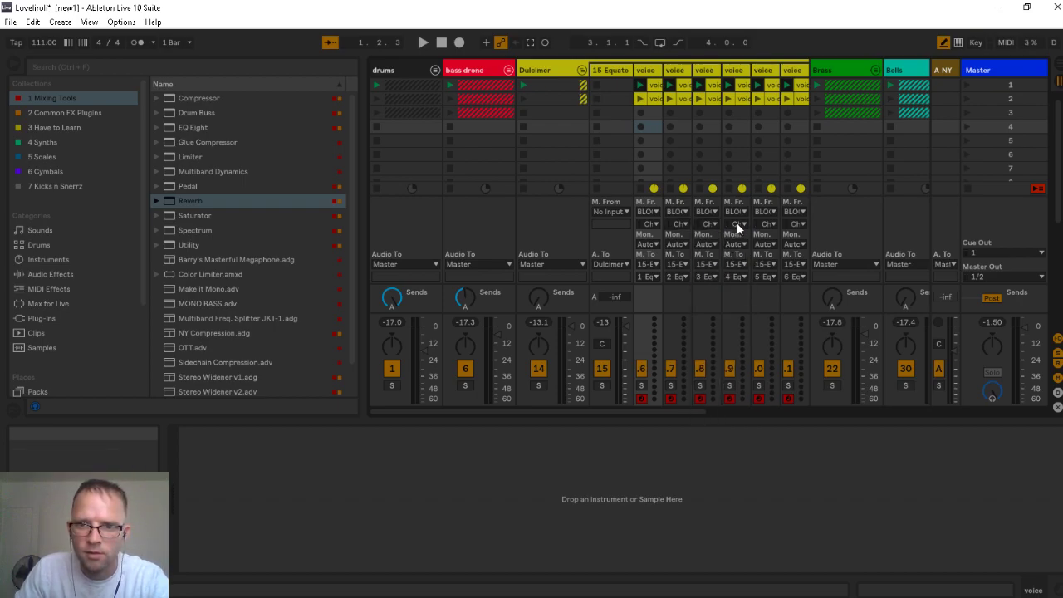
- Set the input channels of the last three Dulcimer voice tracks to Ch. 4, Ch. 5 and Ch. 6 respectively
{"action": "left_click", "coordinate": [736, 222]}
{"action": "left_click", "coordinate": [742, 280]}
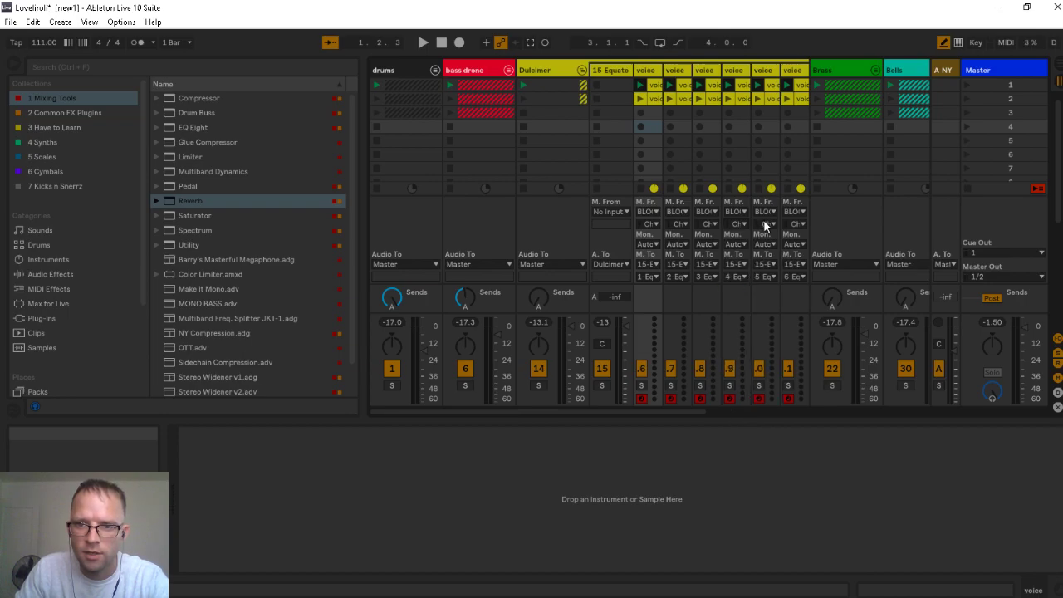
{"action": "left_click", "coordinate": [763, 219]}
{"action": "left_click", "coordinate": [783, 291]}
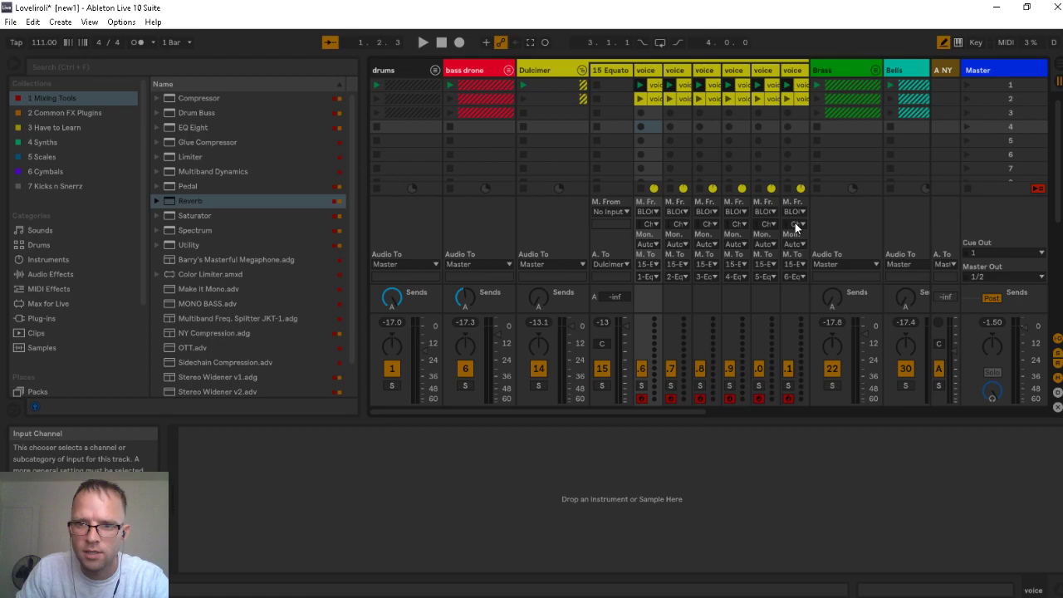
{"action": "left_click", "coordinate": [795, 223]}
{"action": "left_click", "coordinate": [803, 302]}
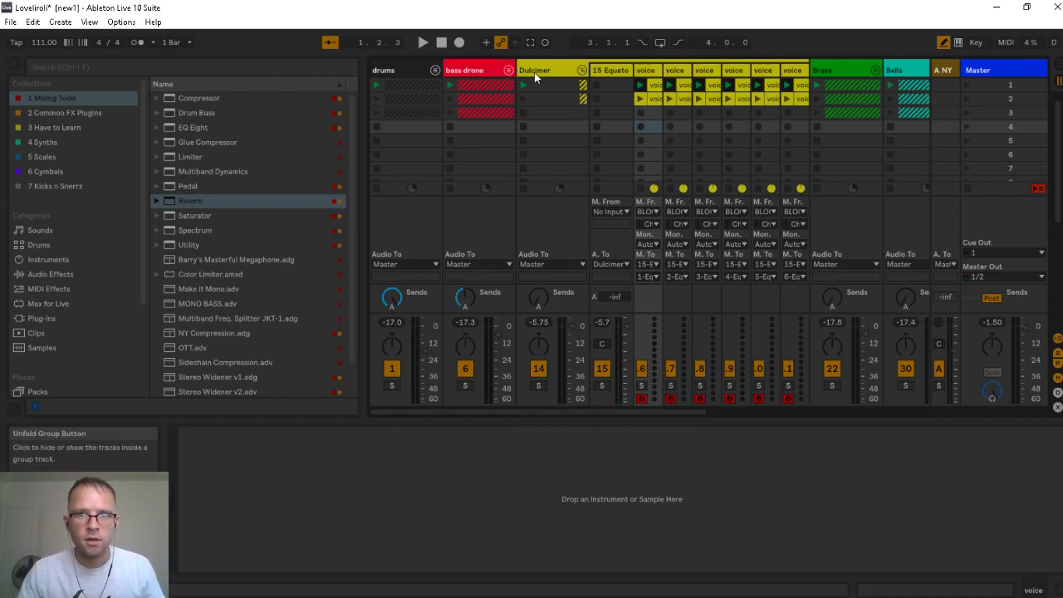
- Unfold the Brass group and set the MIDI From source of its six voice tracks to BLOCKS Input (LooMidi 1)
{"action": "left_click_drag", "start_coordinate": [561, 411], "coordinate": [673, 386]}
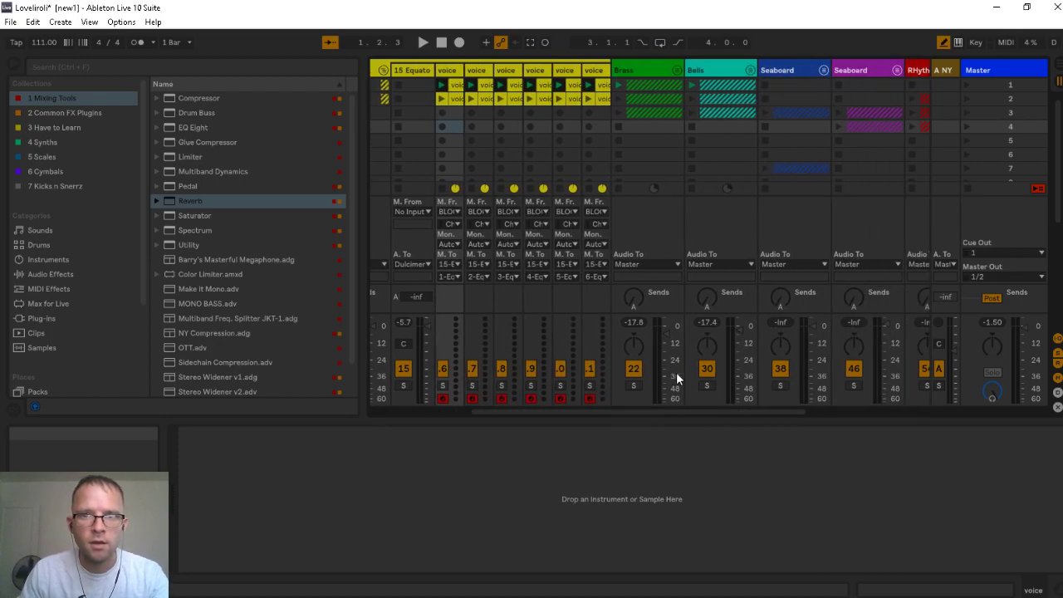
{"action": "left_click", "coordinate": [679, 71]}
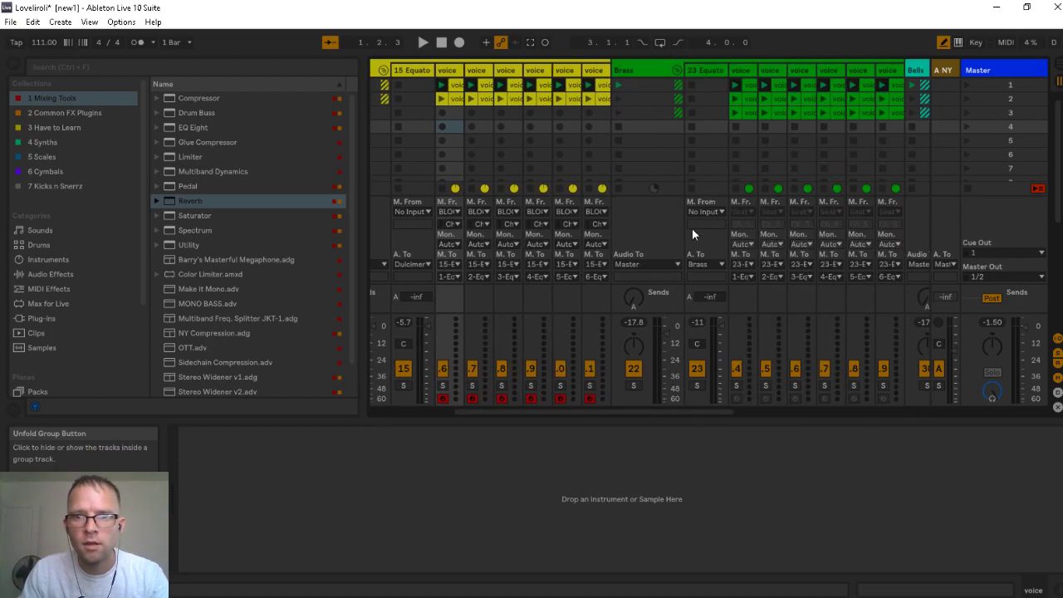
{"action": "left_click", "coordinate": [741, 70]}
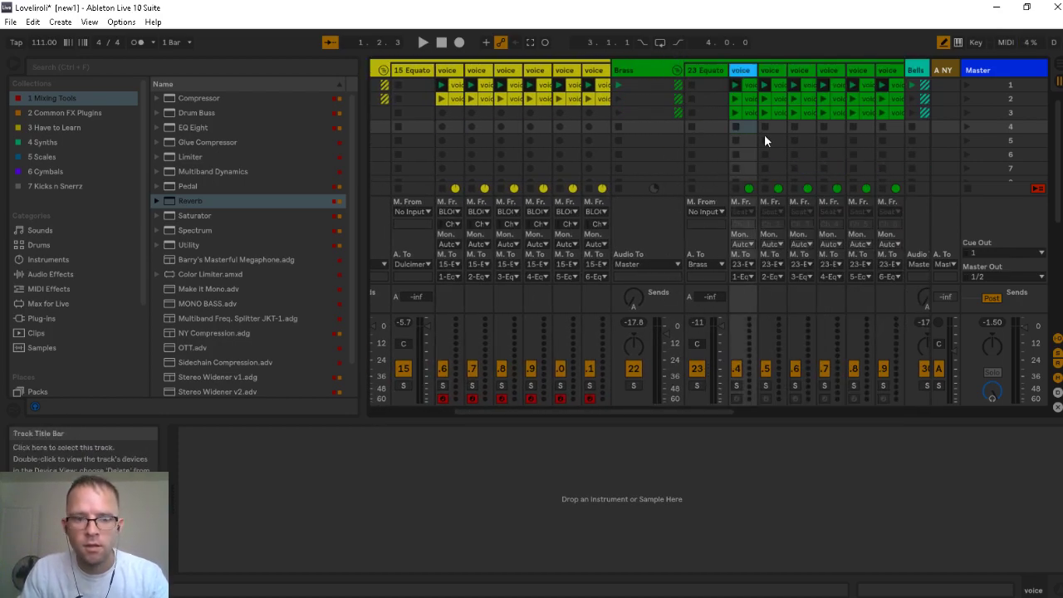
{"action": "left_click", "coordinate": [889, 70], "text": "shift"}
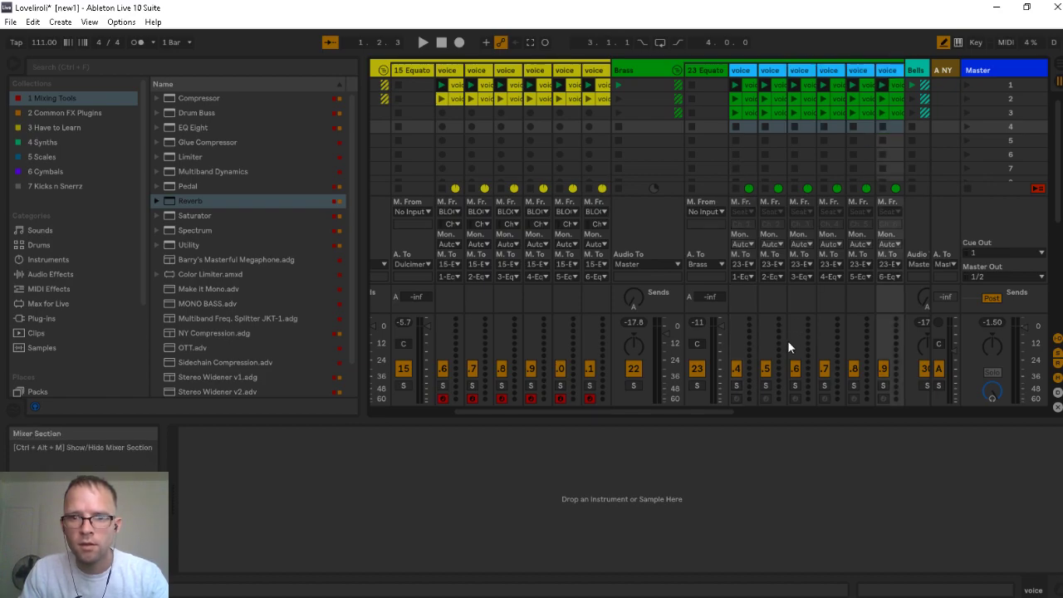
{"action": "left_click", "coordinate": [734, 393]}
{"action": "left_click", "coordinate": [744, 210]}
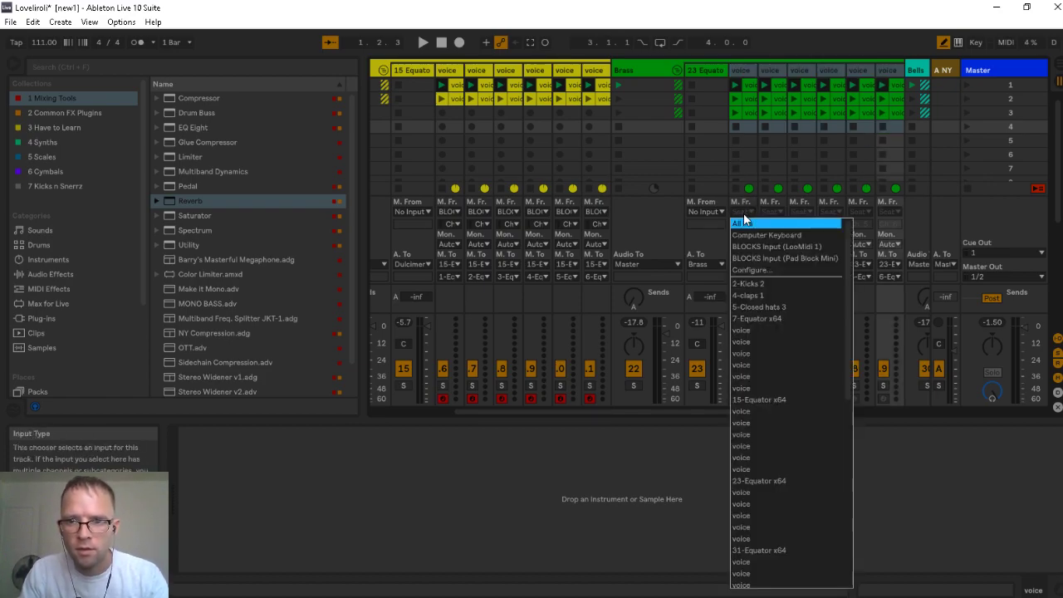
{"action": "left_click", "coordinate": [758, 257]}
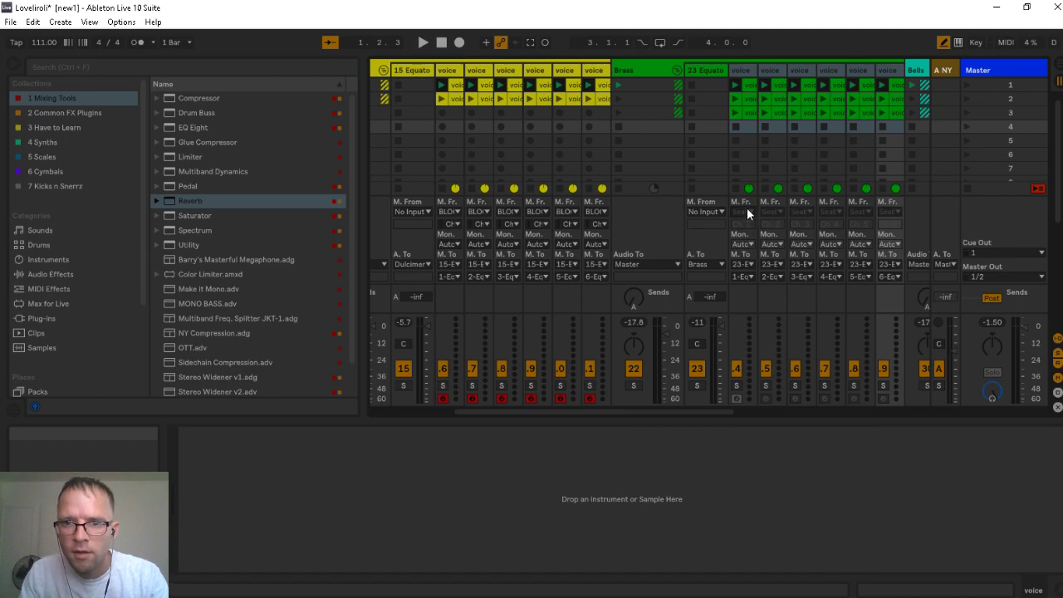
- Set the input channels of the first three Brass voice tracks to Ch. 1, Ch. 2 and Ch. 3 respectively
{"action": "left_click", "coordinate": [741, 68]}
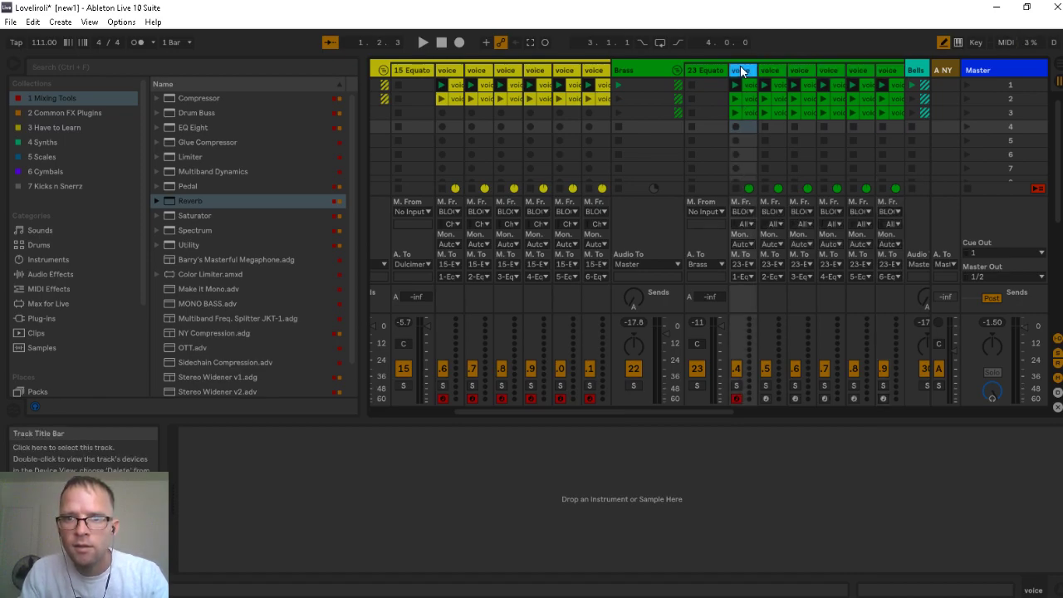
{"action": "left_click", "coordinate": [747, 224]}
{"action": "left_click", "coordinate": [753, 246]}
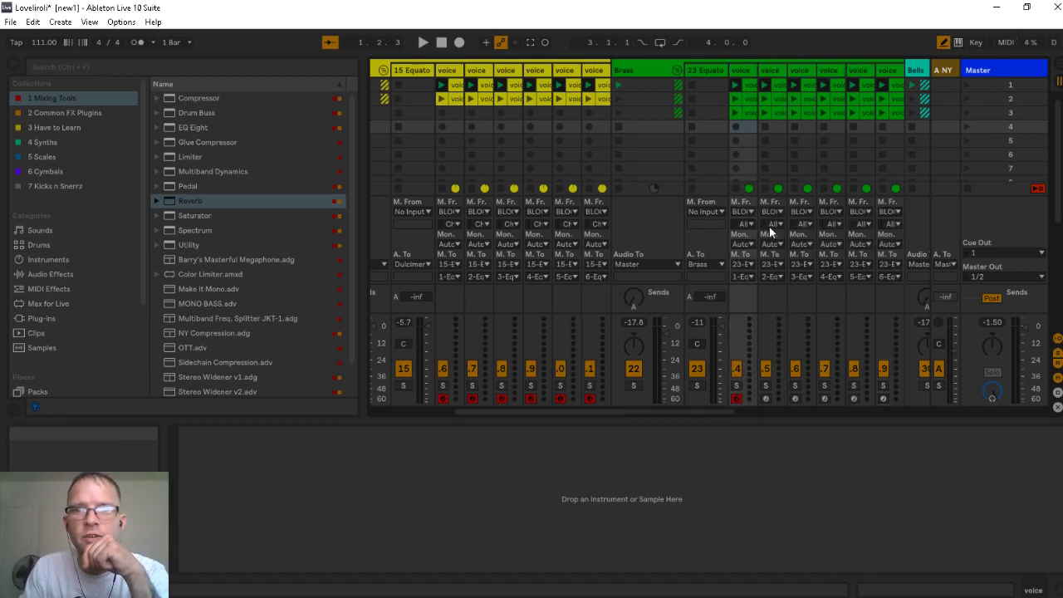
{"action": "left_click", "coordinate": [770, 226]}
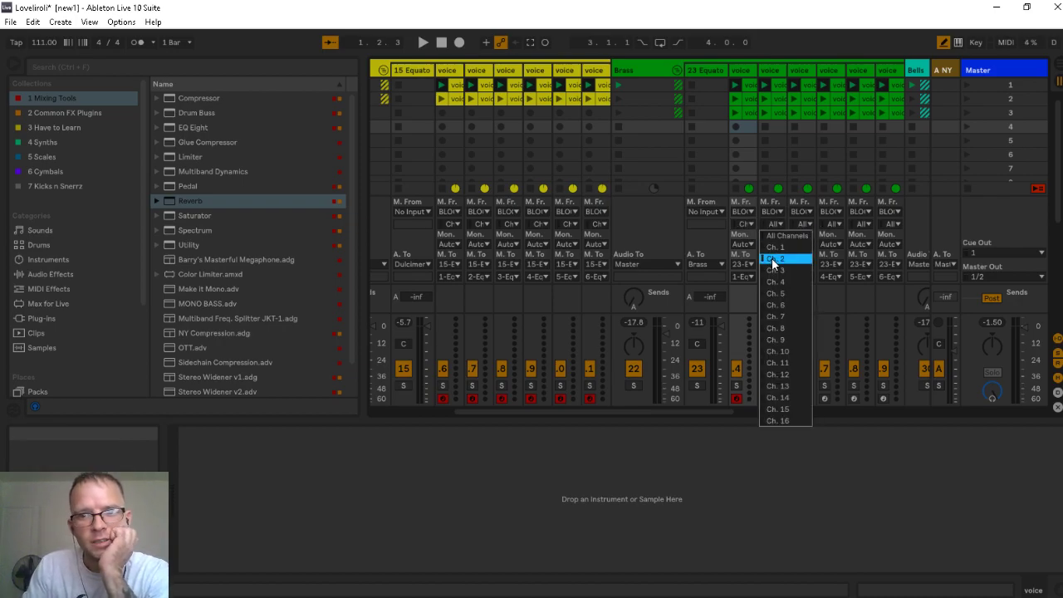
{"action": "left_click", "coordinate": [780, 257]}
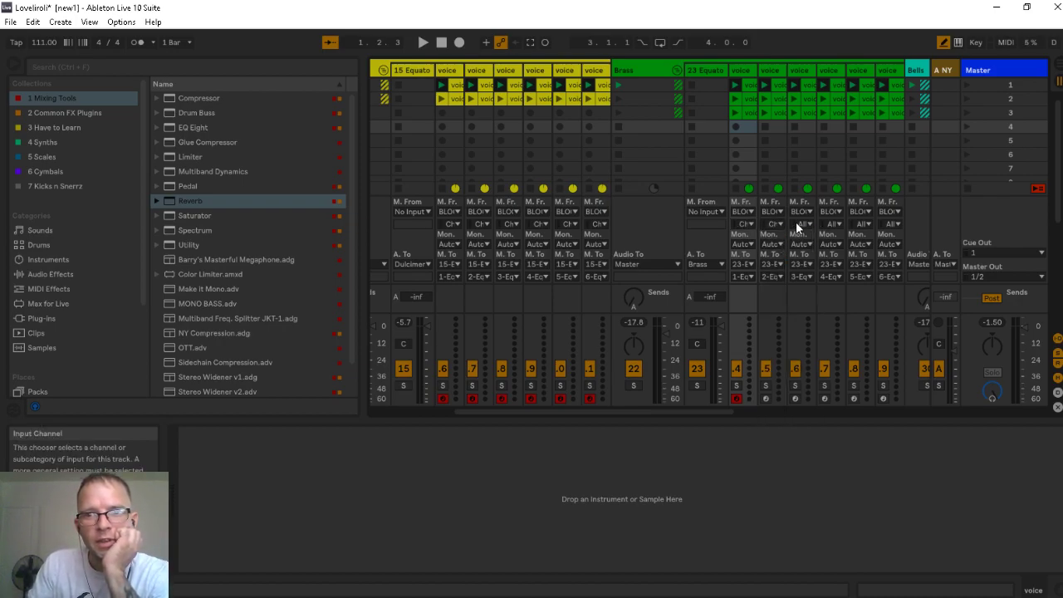
{"action": "left_click", "coordinate": [796, 222]}
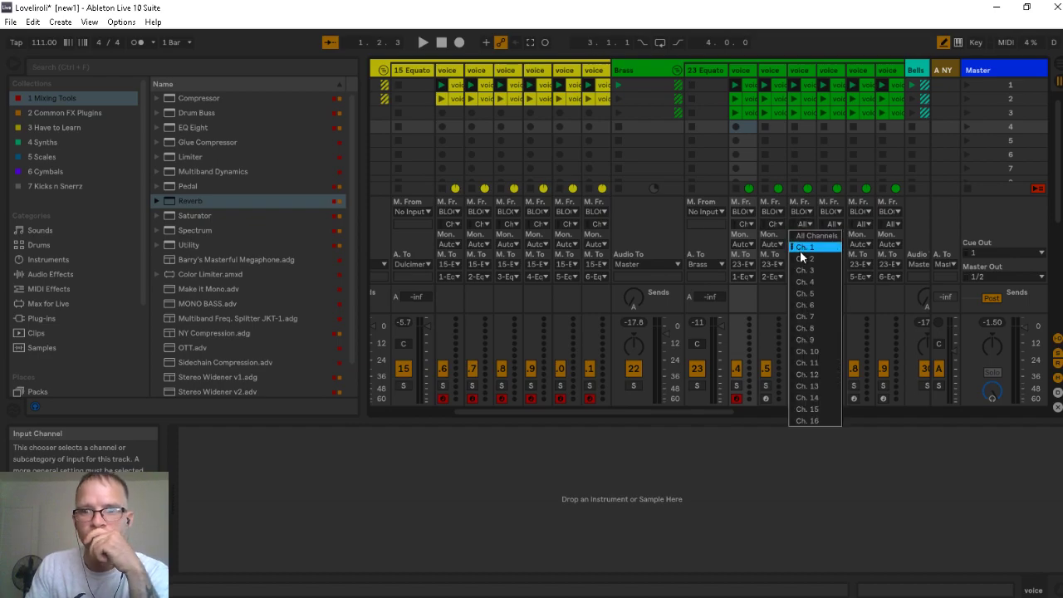
{"action": "left_click", "coordinate": [820, 242]}
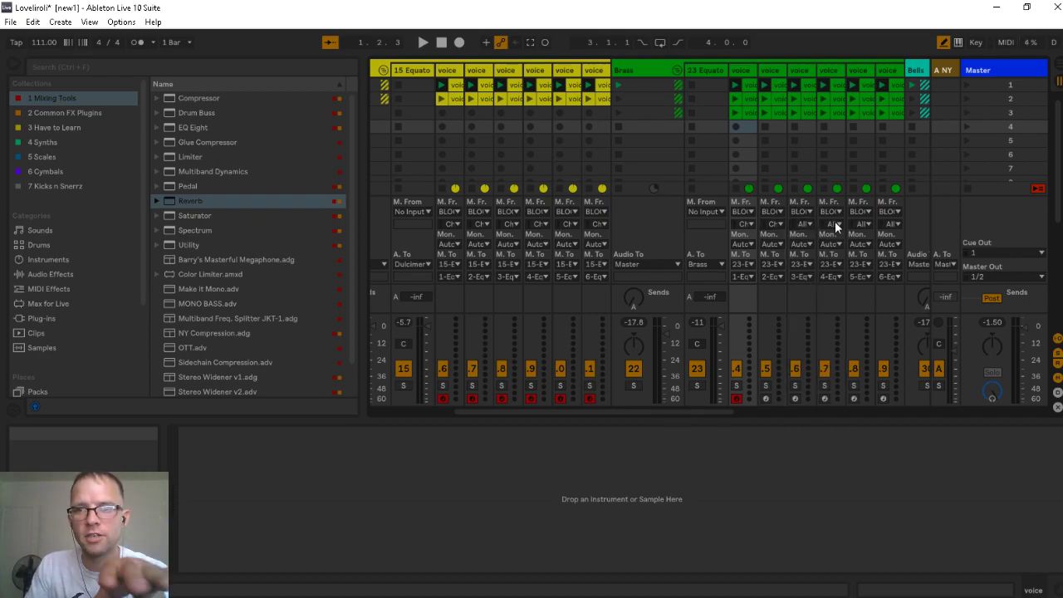
- Set the input channels of the last three Brass voice tracks to Ch. 4, Ch. 5 and Ch. 6 respectively
{"action": "left_click", "coordinate": [835, 221]}
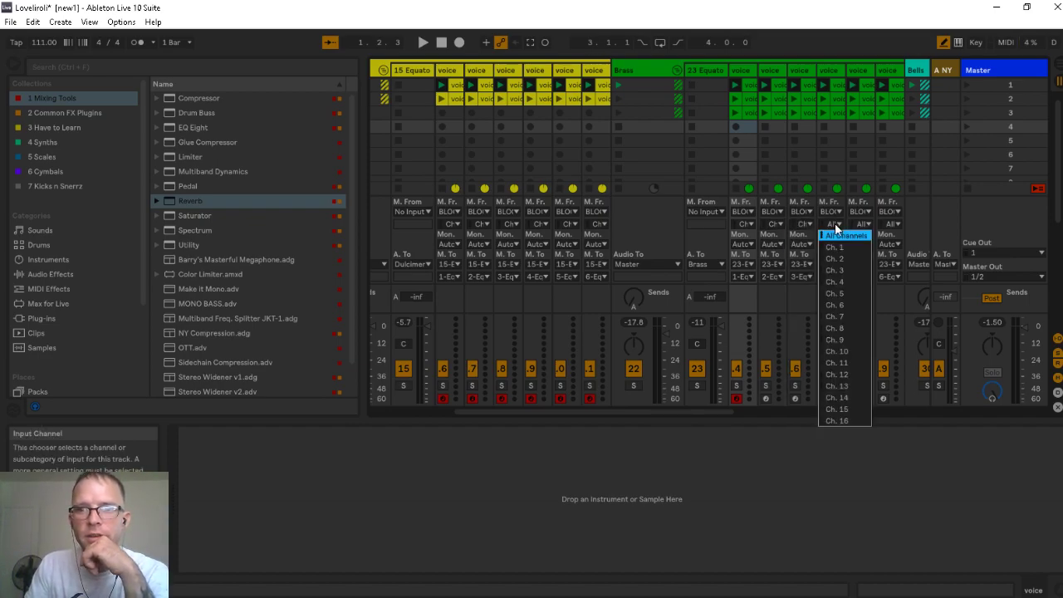
{"action": "left_click", "coordinate": [839, 282]}
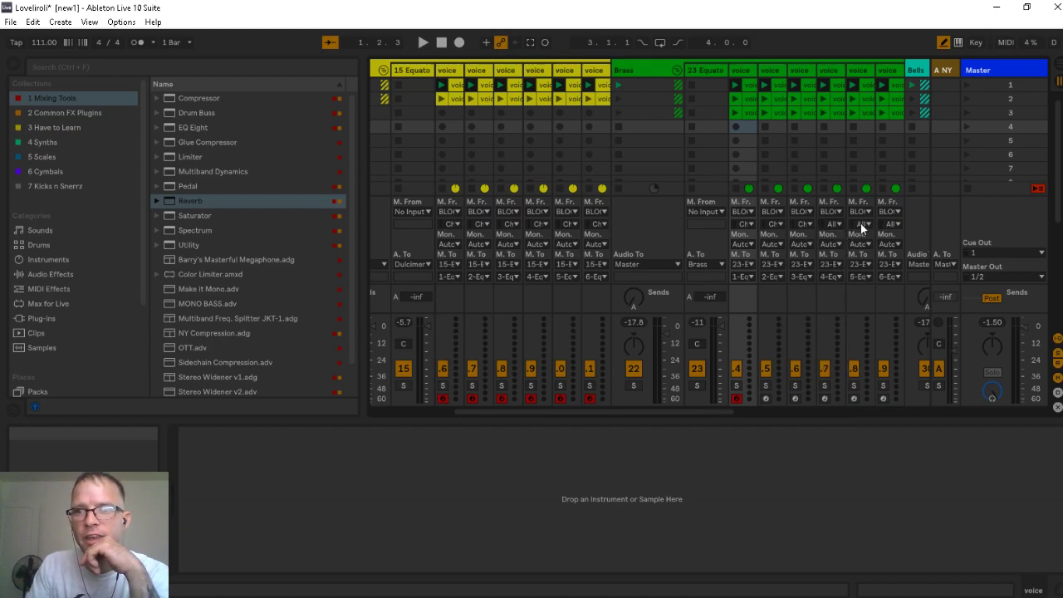
{"action": "left_click", "coordinate": [860, 220]}
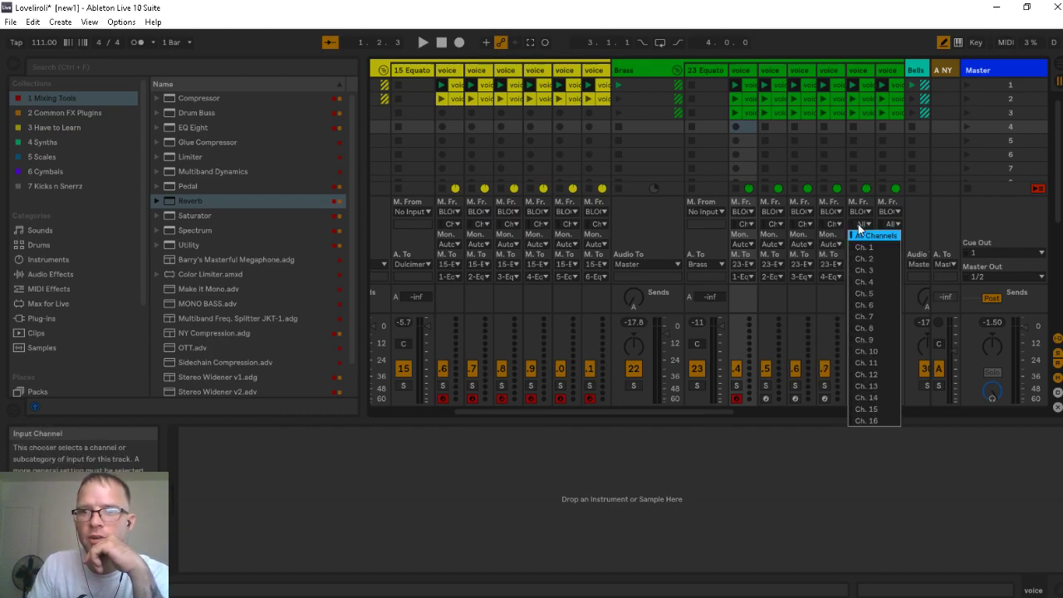
{"action": "left_click", "coordinate": [873, 294]}
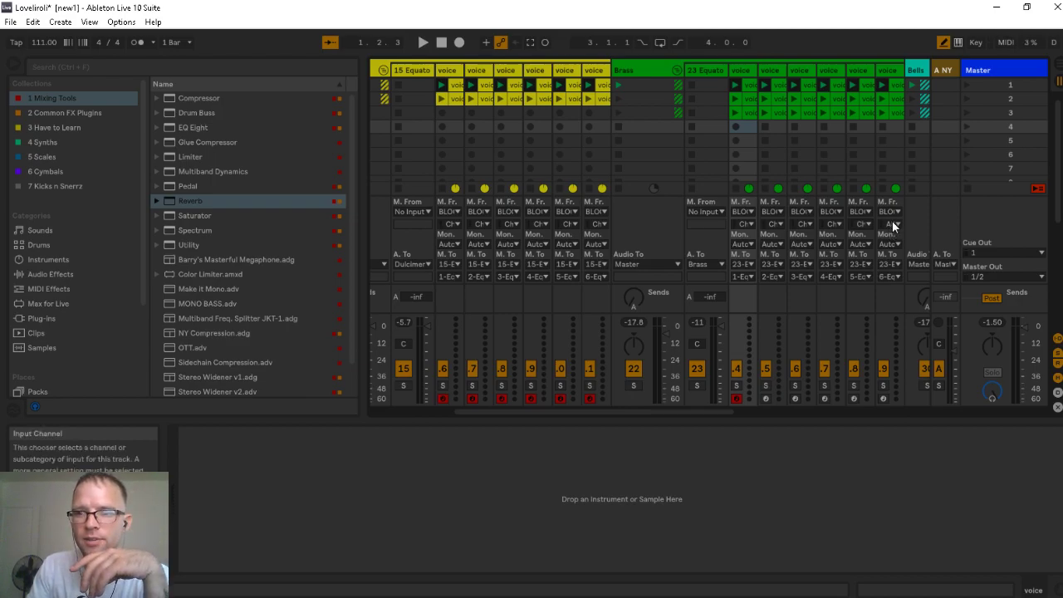
{"action": "left_click", "coordinate": [894, 224]}
{"action": "left_click", "coordinate": [900, 305]}
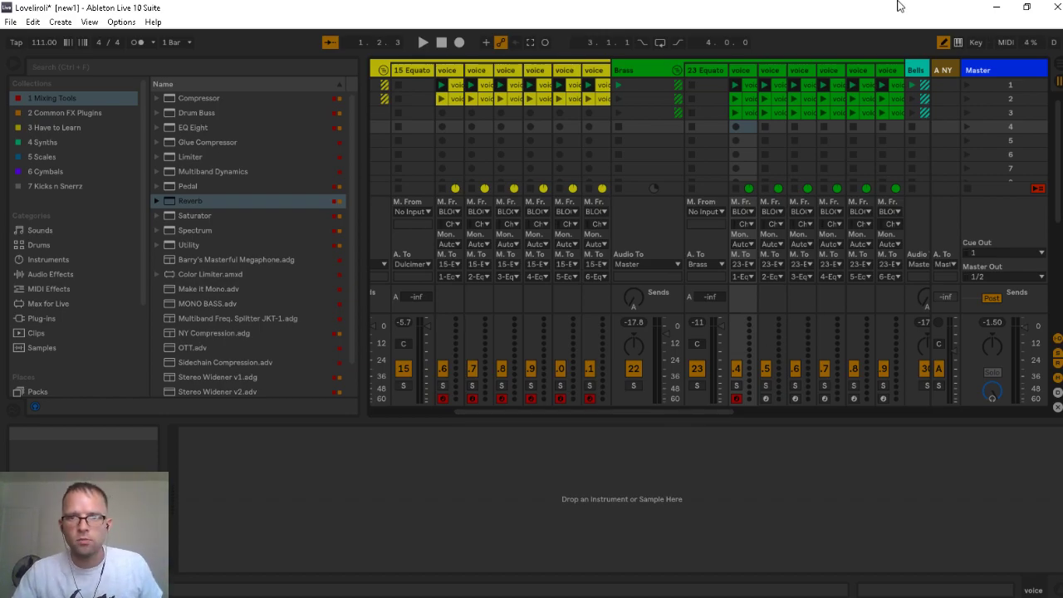
- Arm all six Brass voice tracks for recording, and arm all six Dulcimer voice tracks alongside them
{"action": "left_click", "coordinate": [883, 73], "text": "shift"}
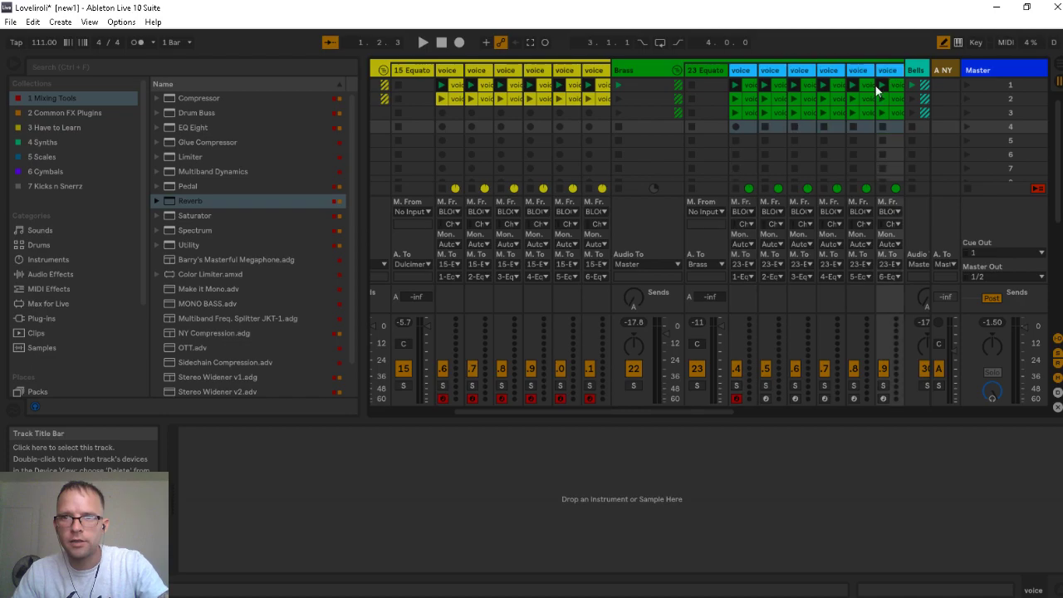
{"action": "left_click", "coordinate": [766, 399]}
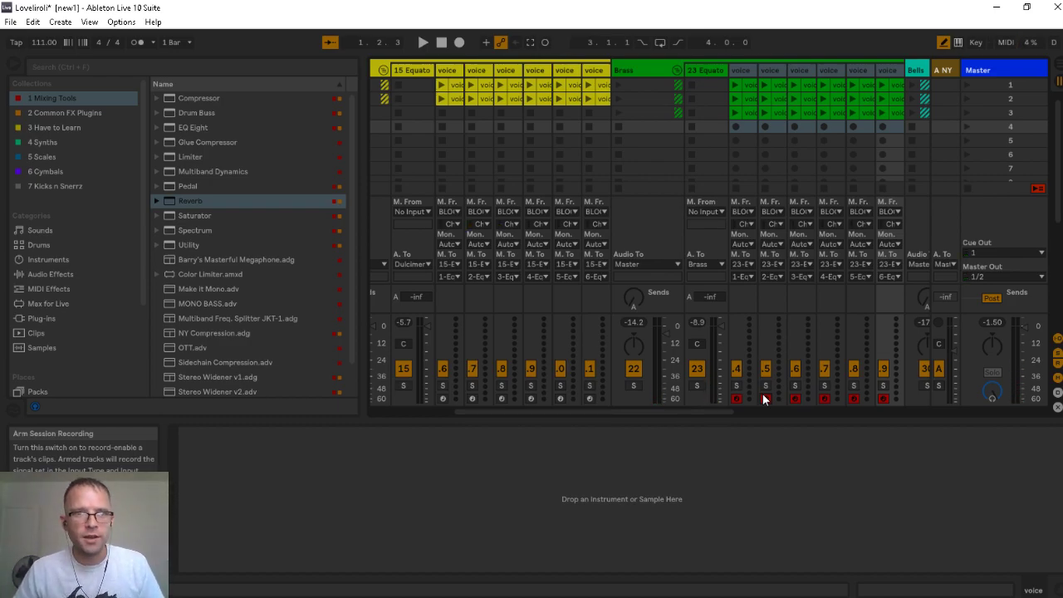
{"action": "left_click", "coordinate": [453, 70]}
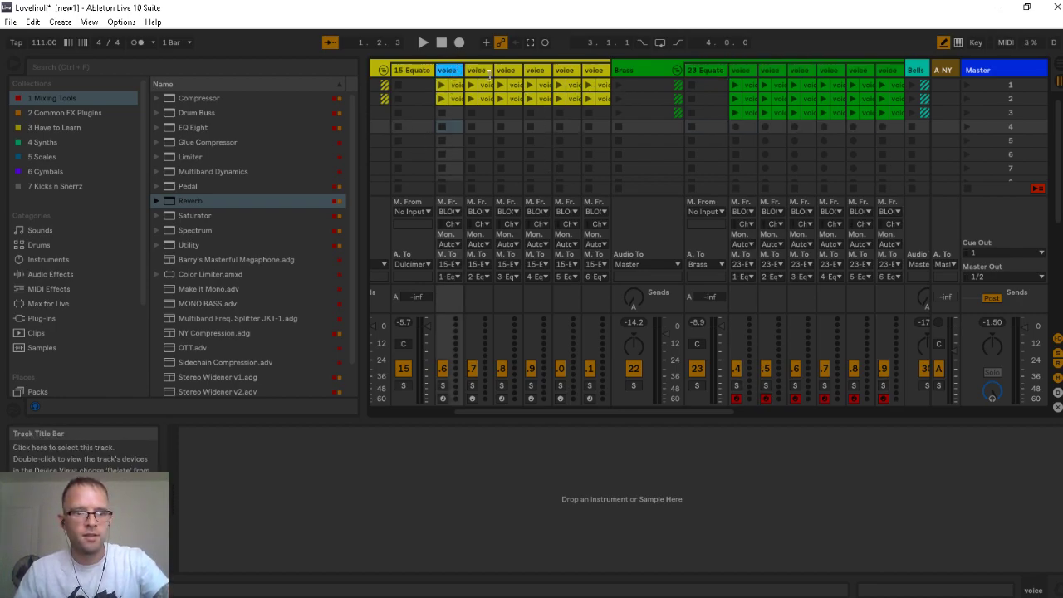
{"action": "left_click", "coordinate": [589, 72], "text": "shift"}
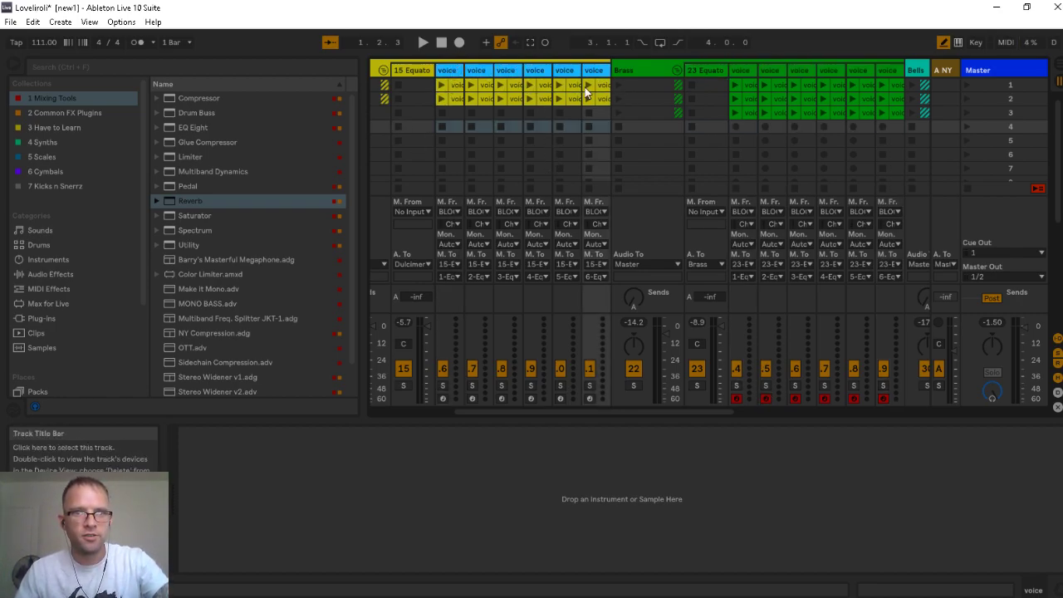
{"action": "left_click", "coordinate": [441, 400]}
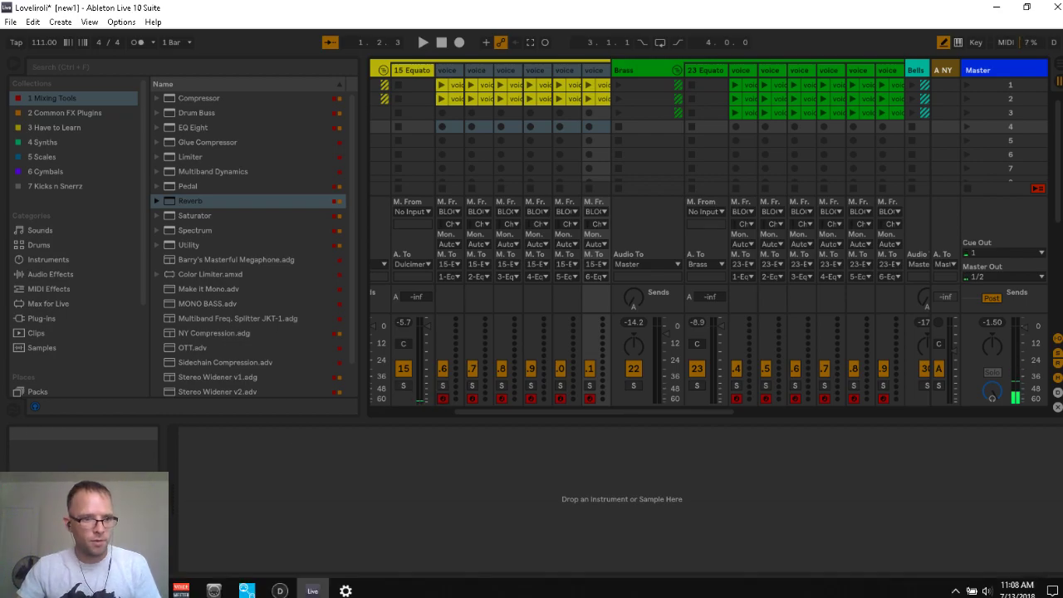
- Review the loopback port in loopMIDI and the Seaboard Block routing in MIDIberry, and return to Ableton Live
{"action": "left_click", "coordinate": [16, 588]}
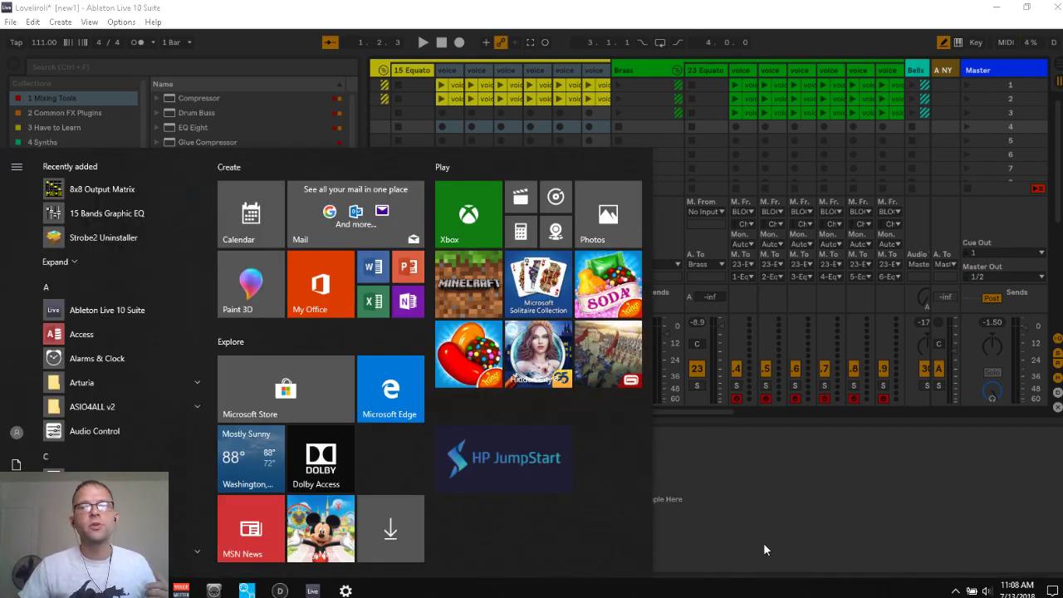
{"action": "left_click", "coordinate": [772, 500]}
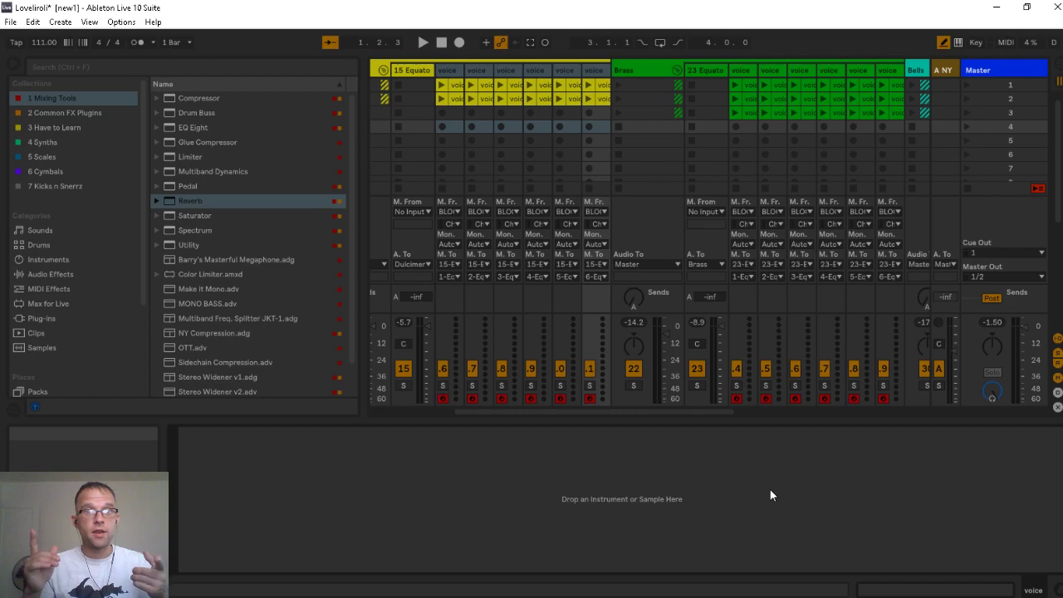
{"action": "mouse_move", "coordinate": [181, 593]}
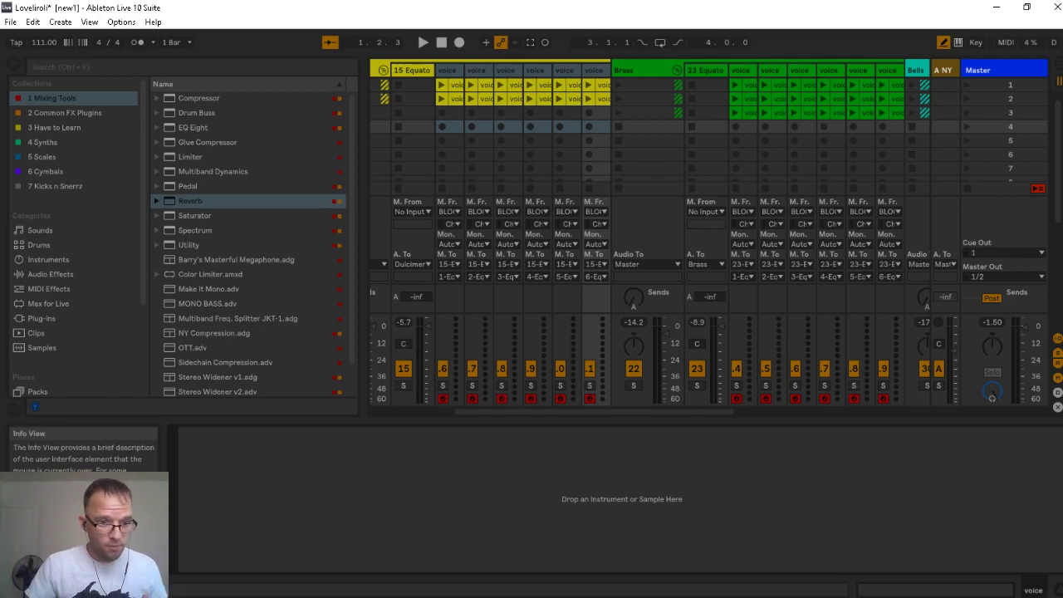
{"action": "left_click", "coordinate": [211, 590]}
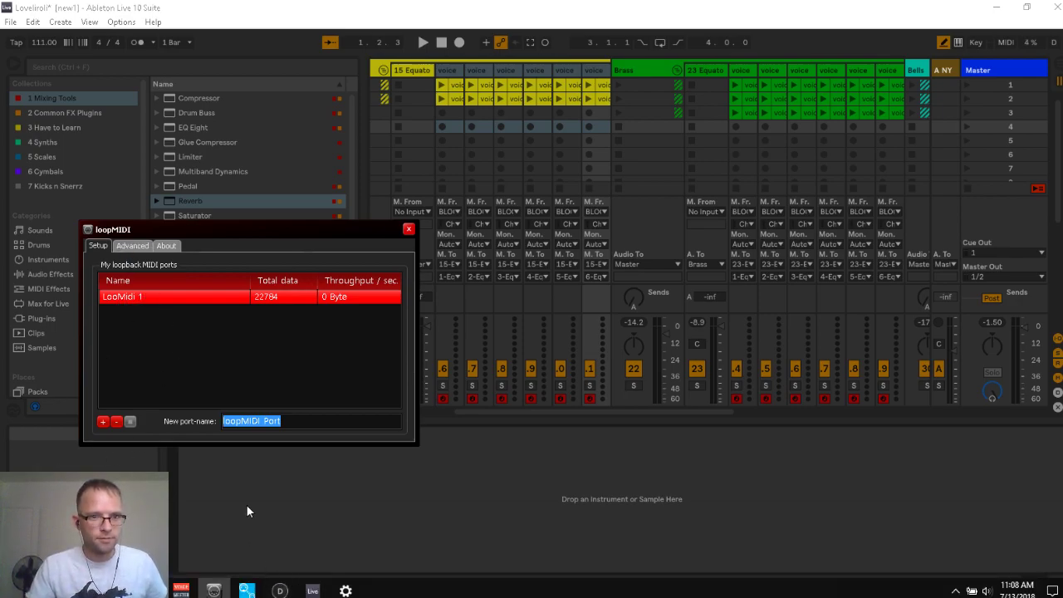
{"action": "left_click", "coordinate": [246, 589]}
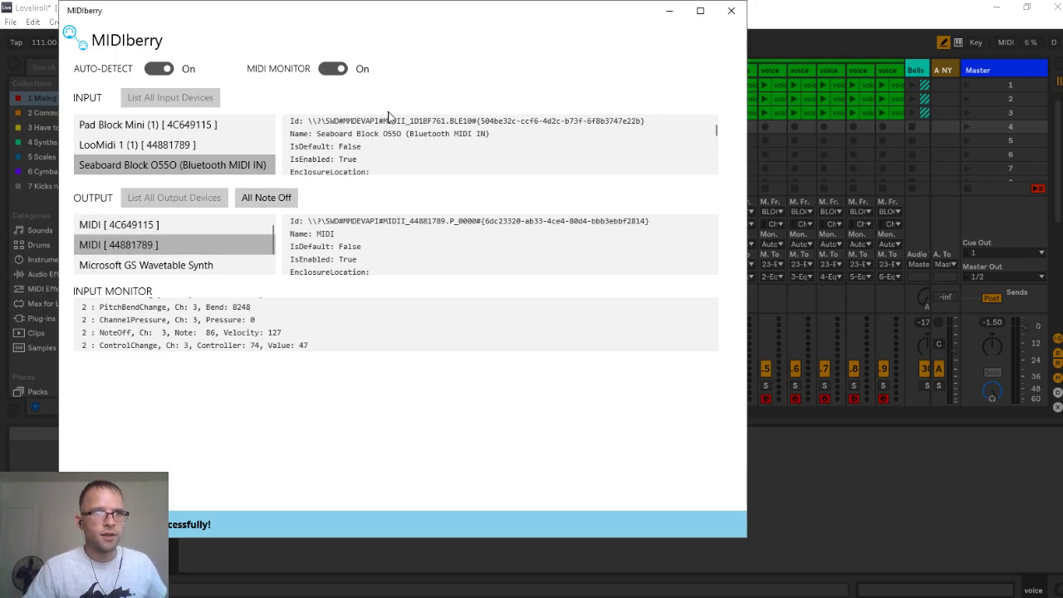
{"action": "left_click", "coordinate": [769, 17]}
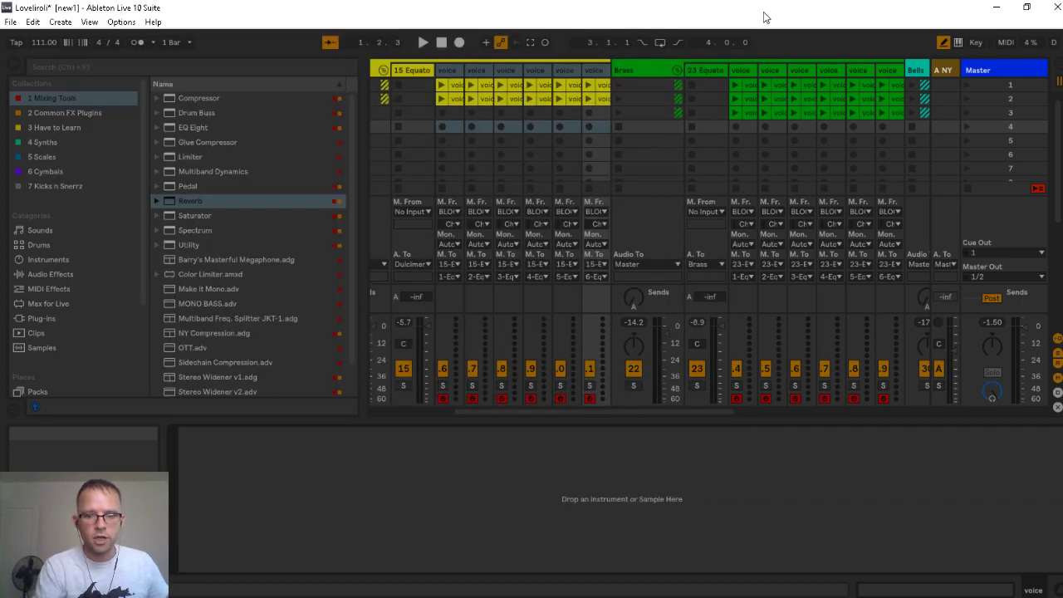
- Review the control surface and MIDI port settings in the preferences, and close them
{"action": "key", "text": "ctrl+comma"}
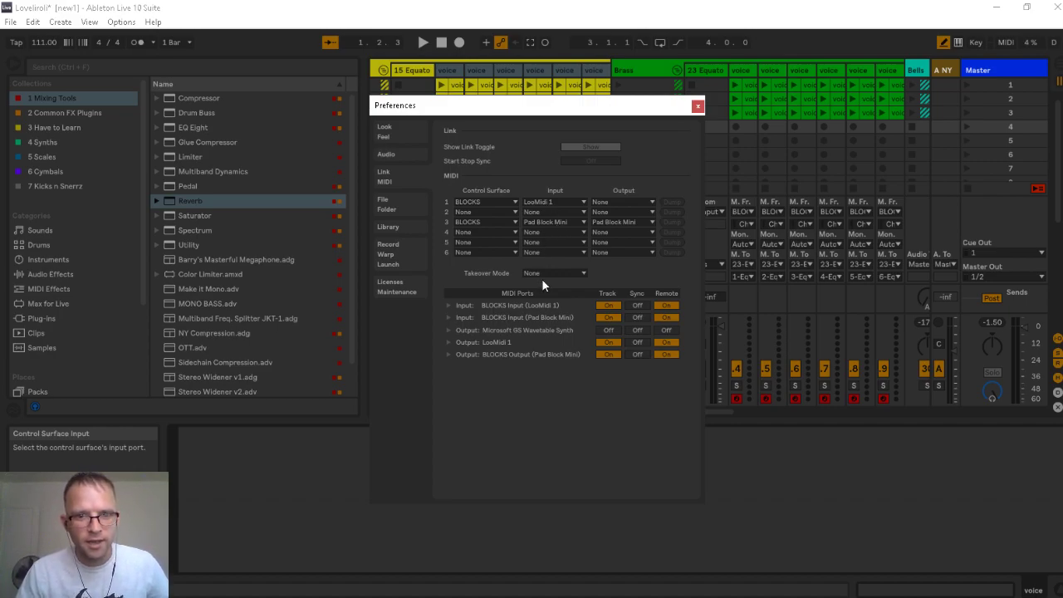
{"action": "left_click", "coordinate": [549, 22]}
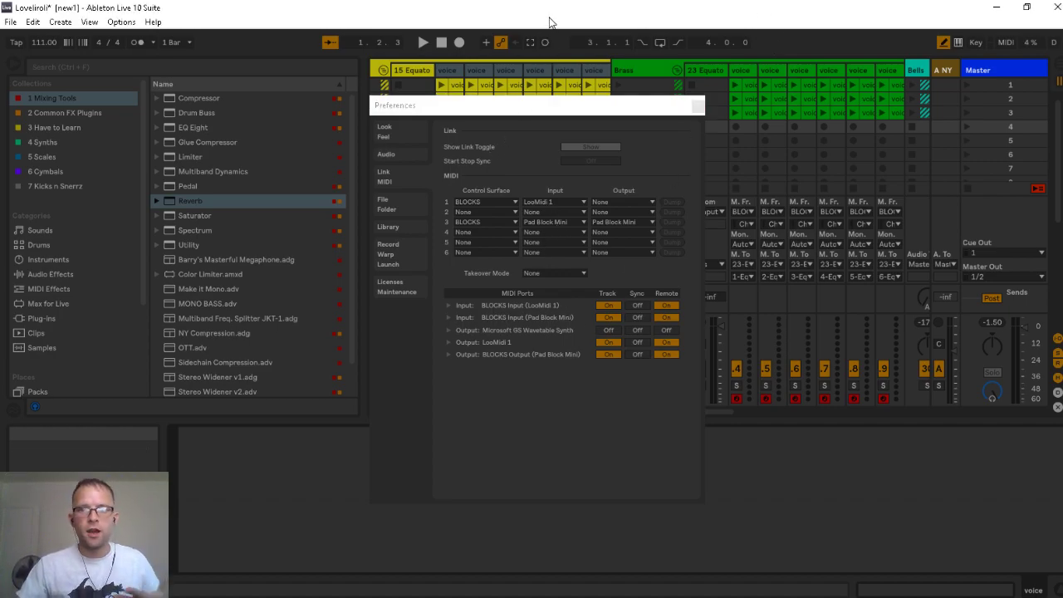
{"action": "left_click", "coordinate": [698, 108]}
{"action": "left_click", "coordinate": [698, 107]}
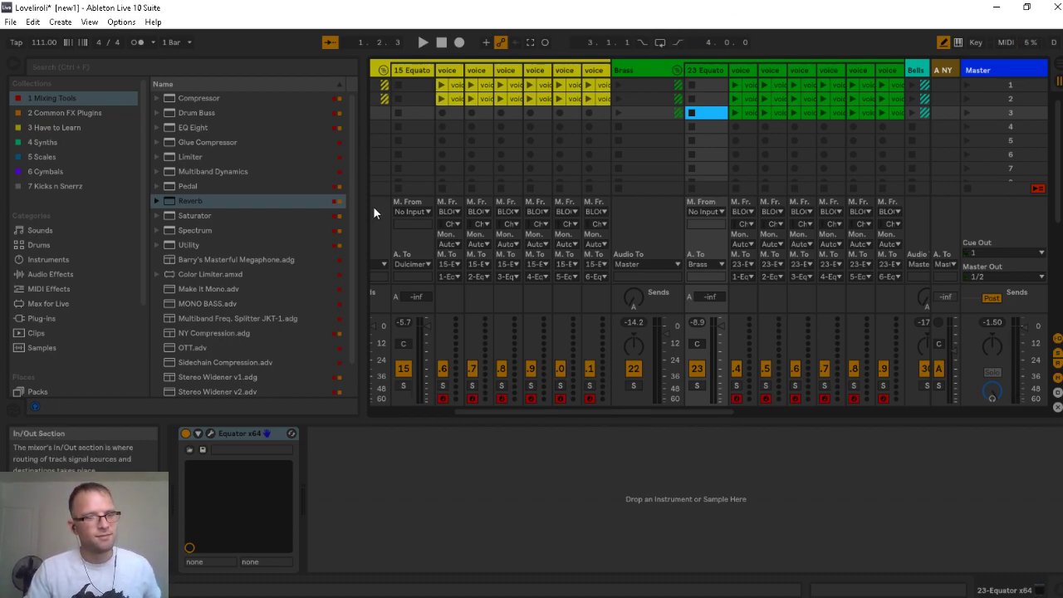
- Show the Master track's devices, launch scene 1 to hear the arrangement, and stop all clips
{"action": "mouse_move", "coordinate": [191, 595]}
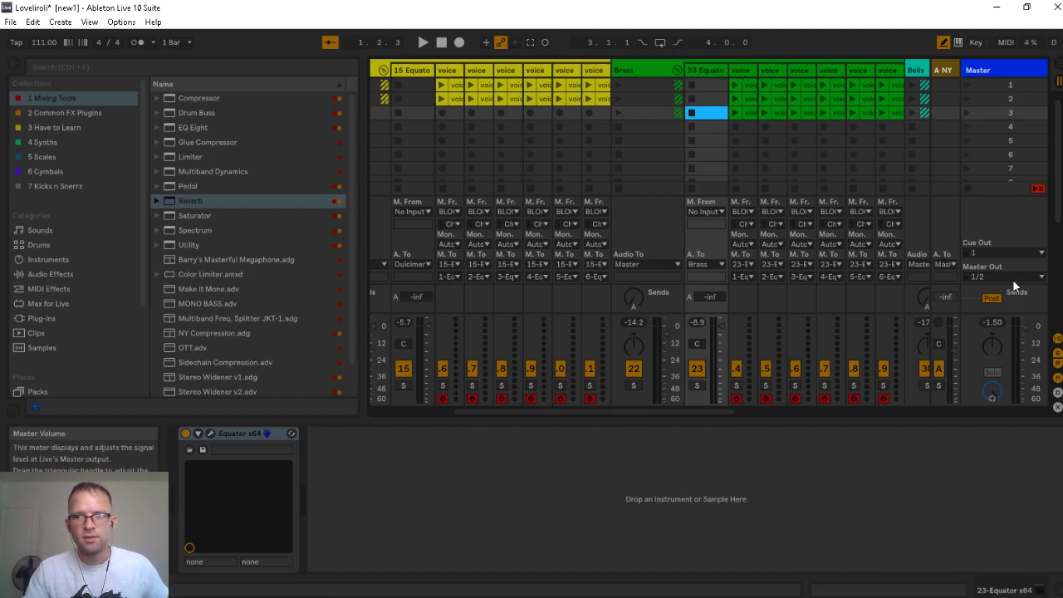
{"action": "left_click", "coordinate": [969, 70]}
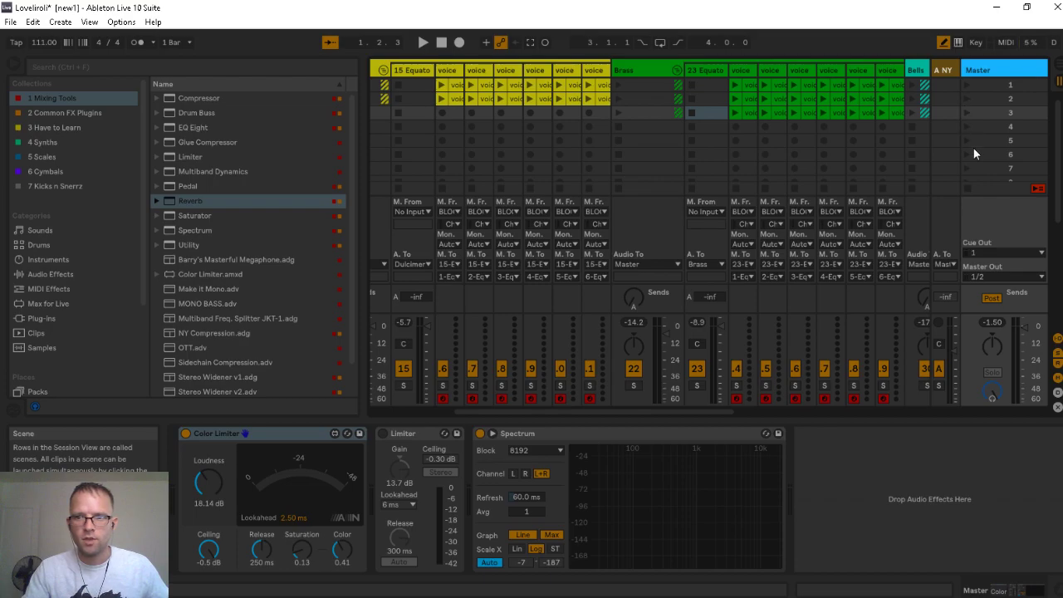
{"action": "left_click", "coordinate": [966, 84]}
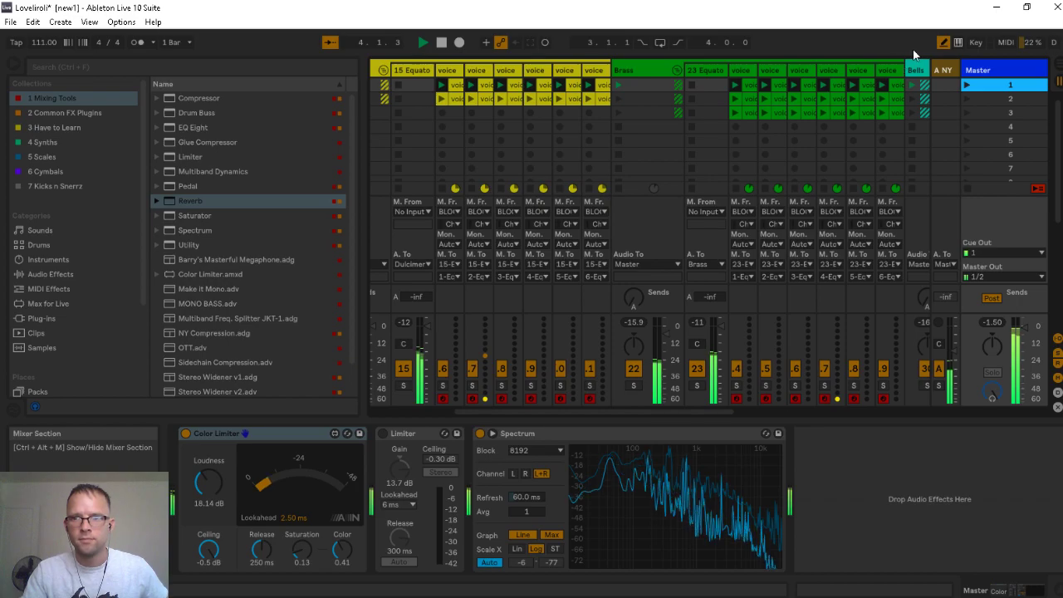
{"action": "left_click", "coordinate": [966, 188]}
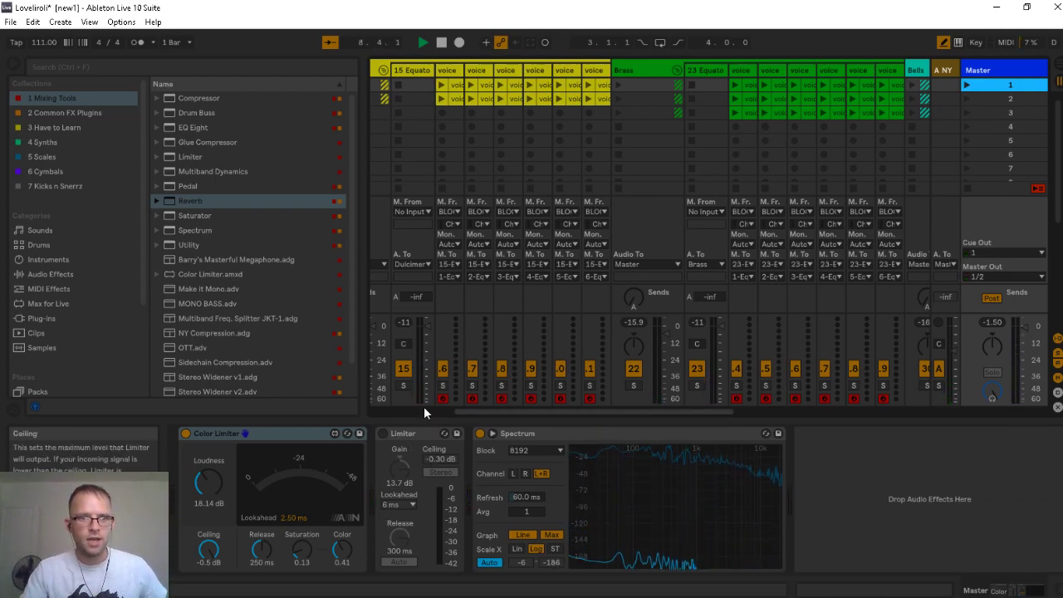
- Fold the Dulcimer and Brass groups and narrow the browser to fit more group tracks in the Session view
{"action": "left_click", "coordinate": [385, 71]}
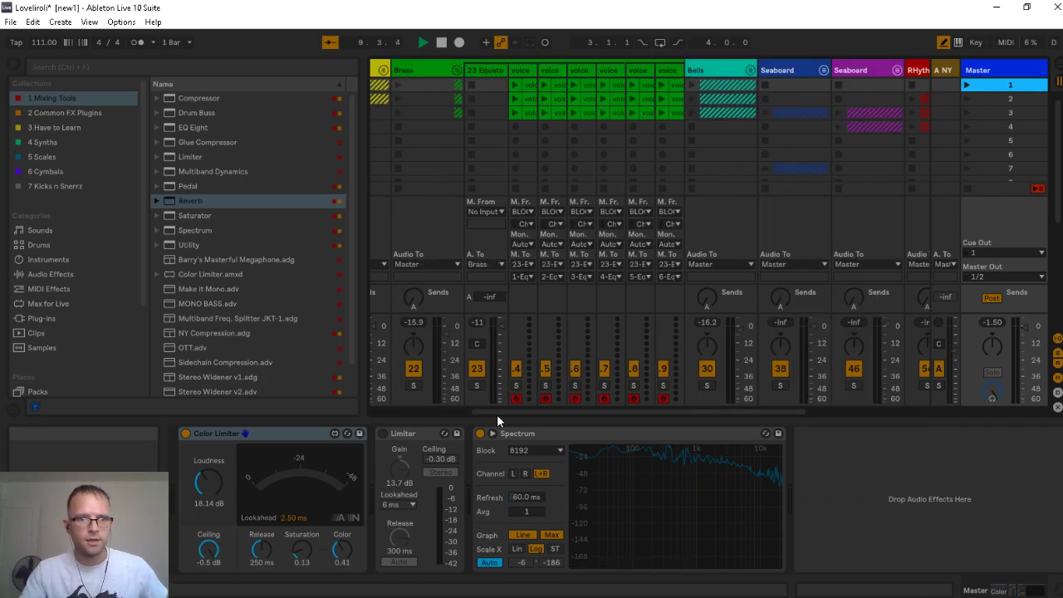
{"action": "left_click_drag", "start_coordinate": [342, 316], "coordinate": [287, 314]}
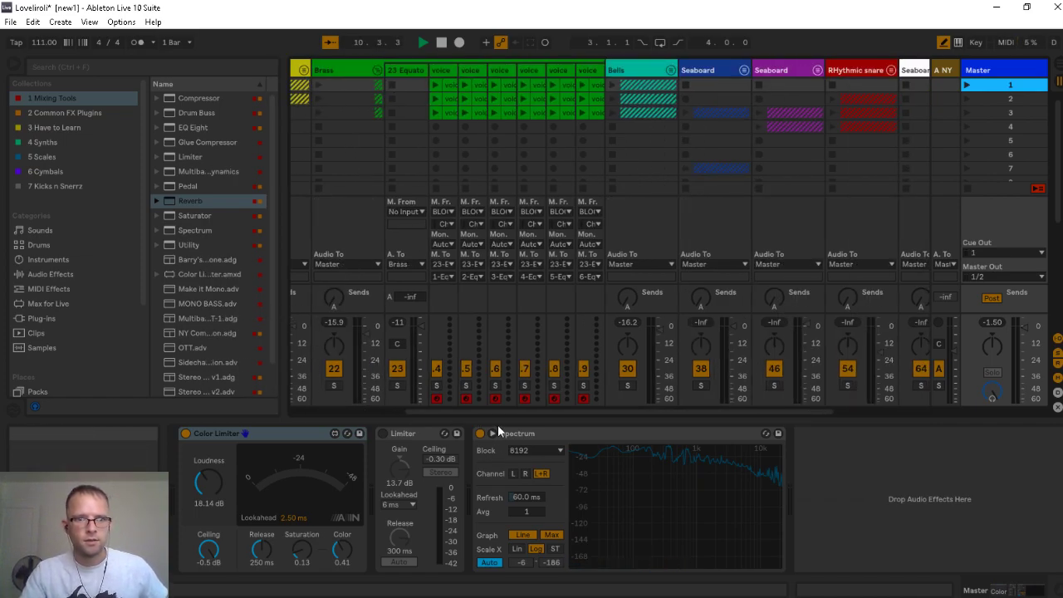
{"action": "left_click_drag", "start_coordinate": [494, 412], "coordinate": [307, 401]}
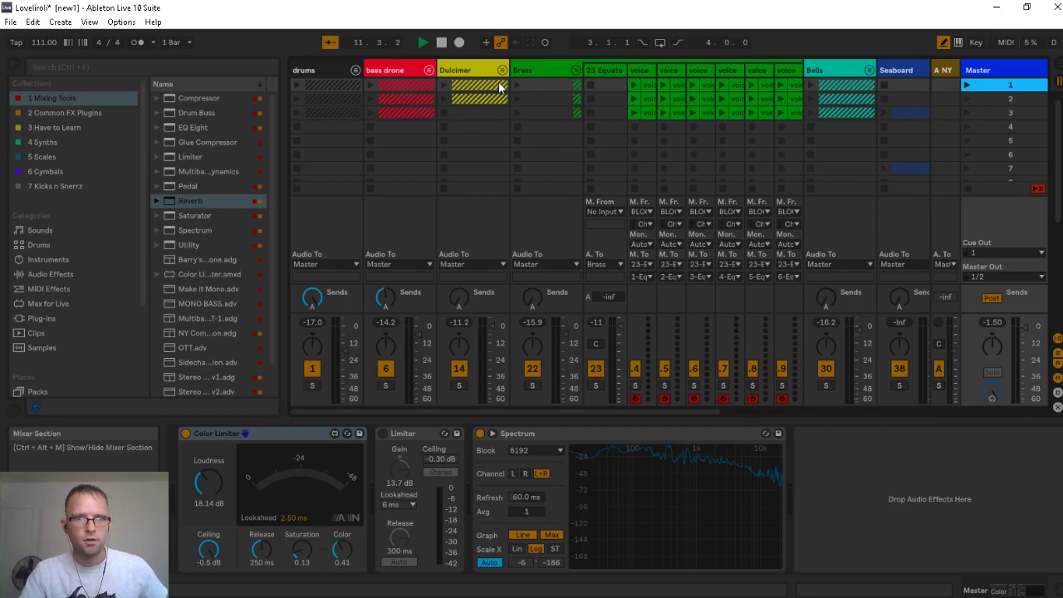
{"action": "left_click", "coordinate": [588, 70]}
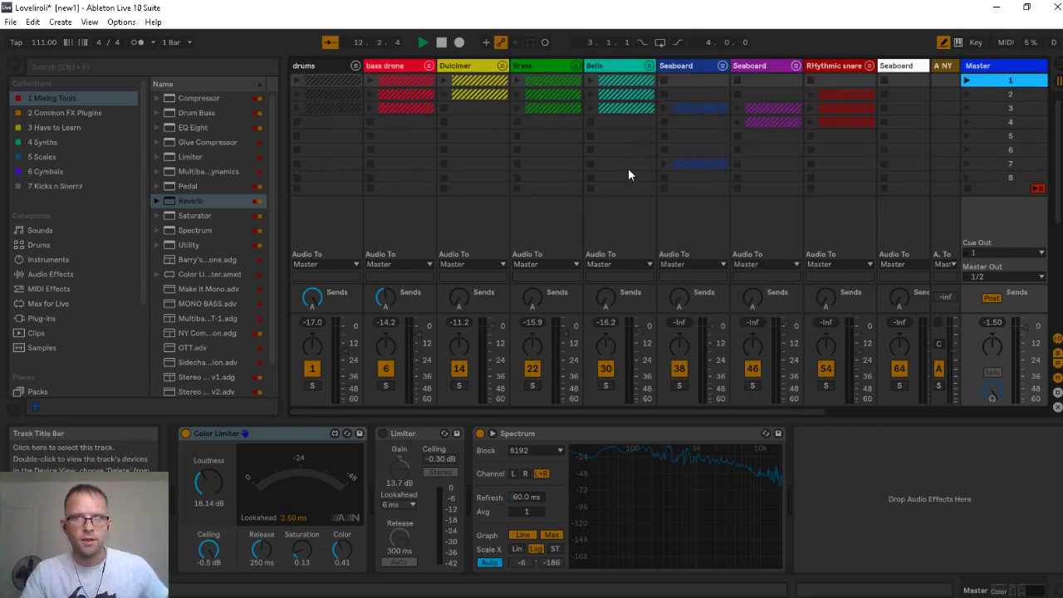
{"action": "left_click_drag", "start_coordinate": [513, 409], "coordinate": [468, 394]}
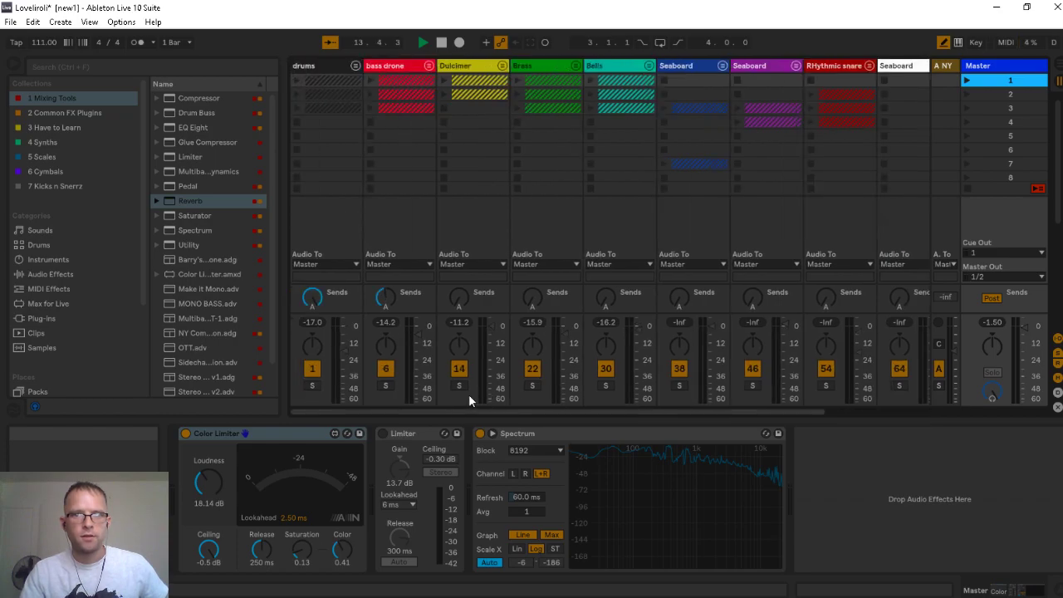
- Unfold the drums and bass drone groups to review the tracks inside them
{"action": "left_click", "coordinate": [354, 66]}
{"action": "left_click_drag", "start_coordinate": [404, 412], "coordinate": [417, 412]}
{"action": "left_click", "coordinate": [696, 70]}
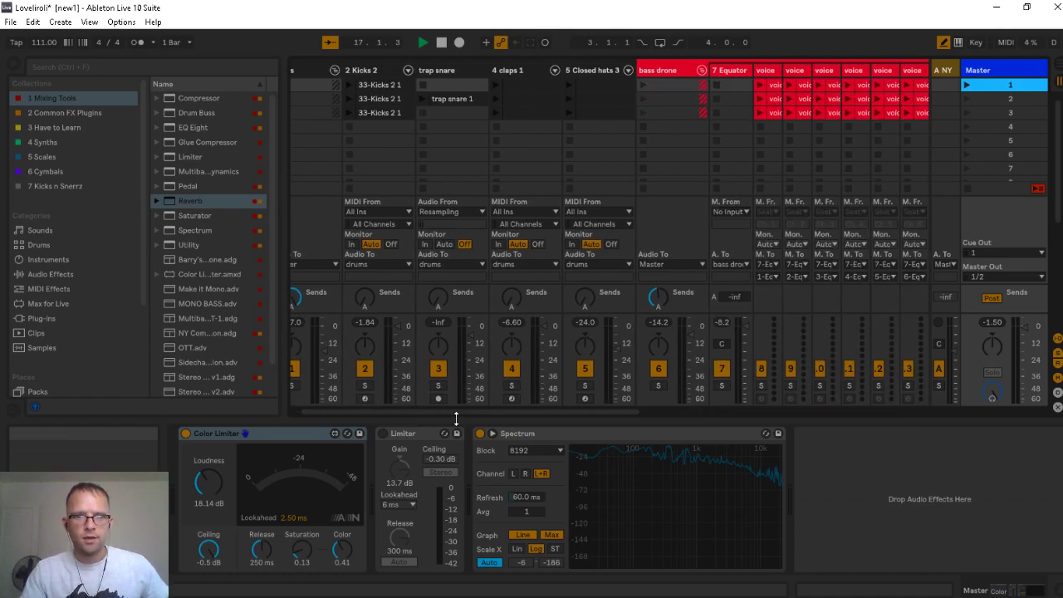
{"action": "left_click_drag", "start_coordinate": [448, 411], "coordinate": [688, 390]}
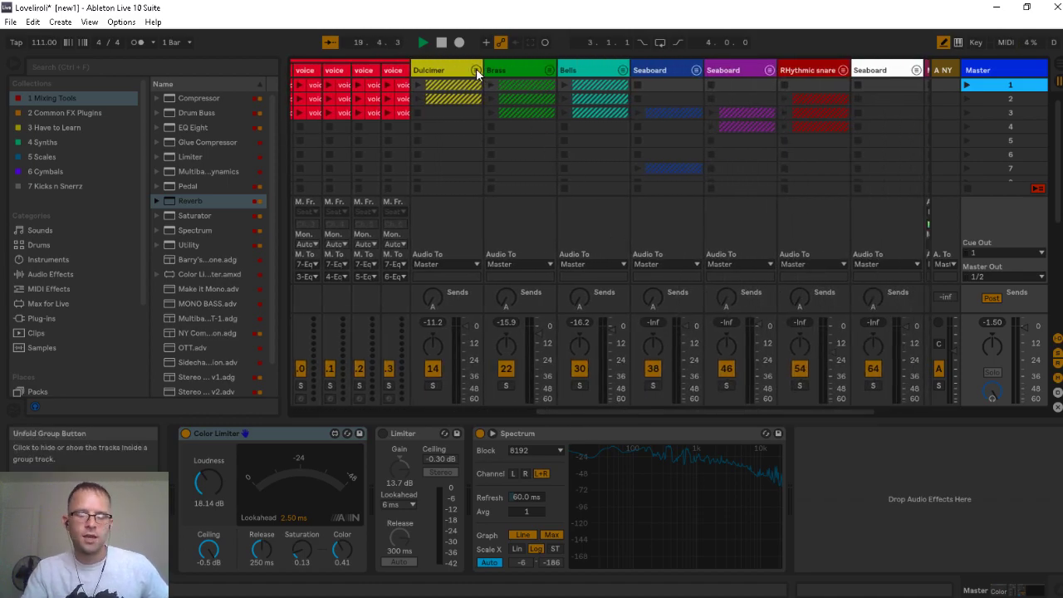
- Unfold the Dulcimer group and open the preset browser of the Equator plug-in on track 15
{"action": "left_click", "coordinate": [476, 71]}
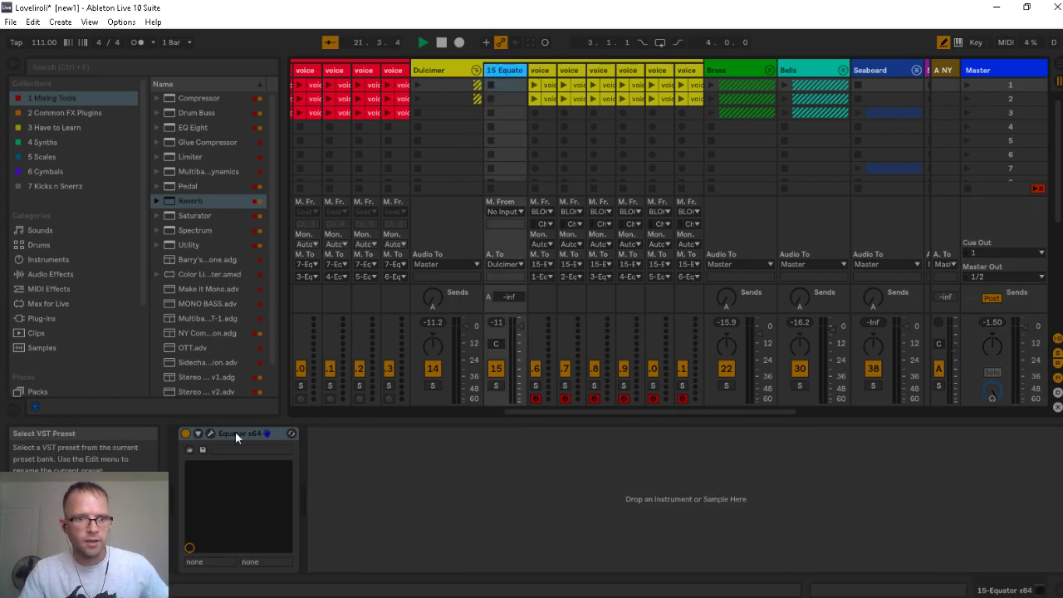
{"action": "left_click", "coordinate": [209, 433]}
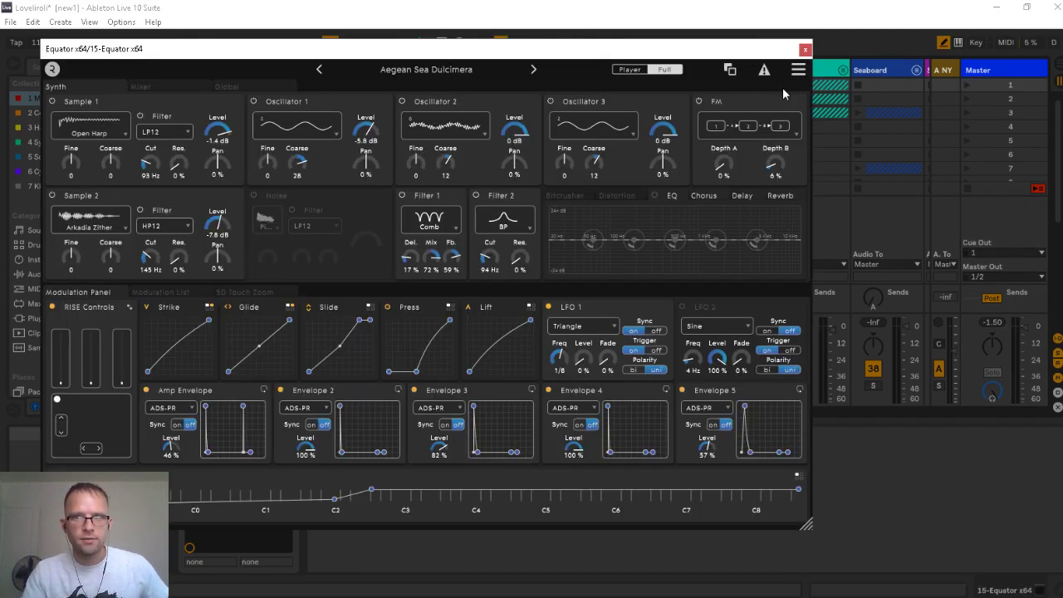
{"action": "left_click", "coordinate": [797, 72]}
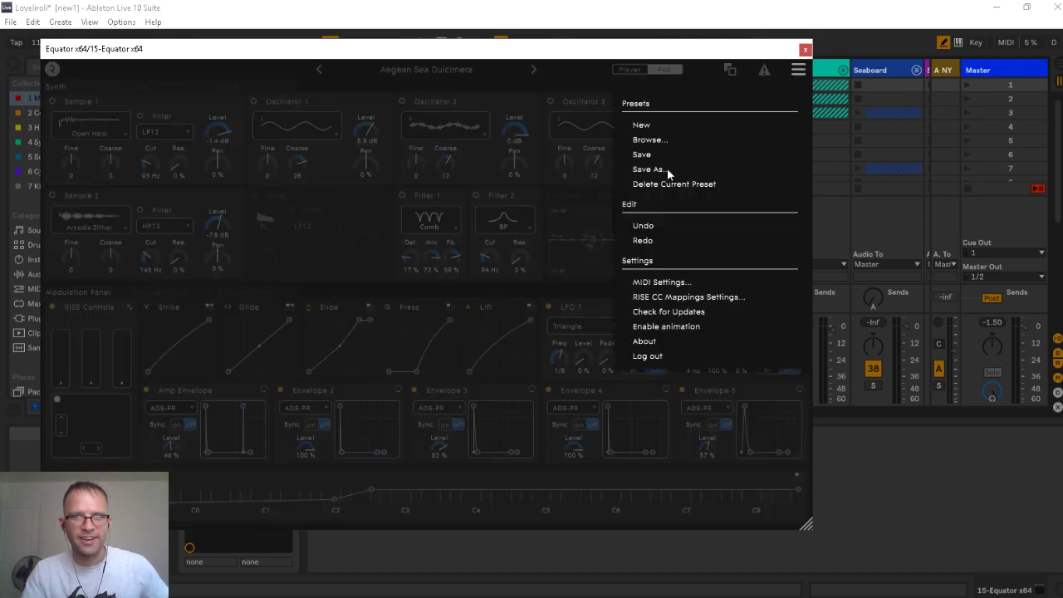
{"action": "left_click", "coordinate": [649, 140]}
- Browse Equator's sounds with the Complex filter cleared and the RISE, GRAND and BLOCKS devices included, and close the plug-in
{"action": "scroll", "coordinate": [526, 252], "scroll_direction": "down", "scroll_amount": 5}
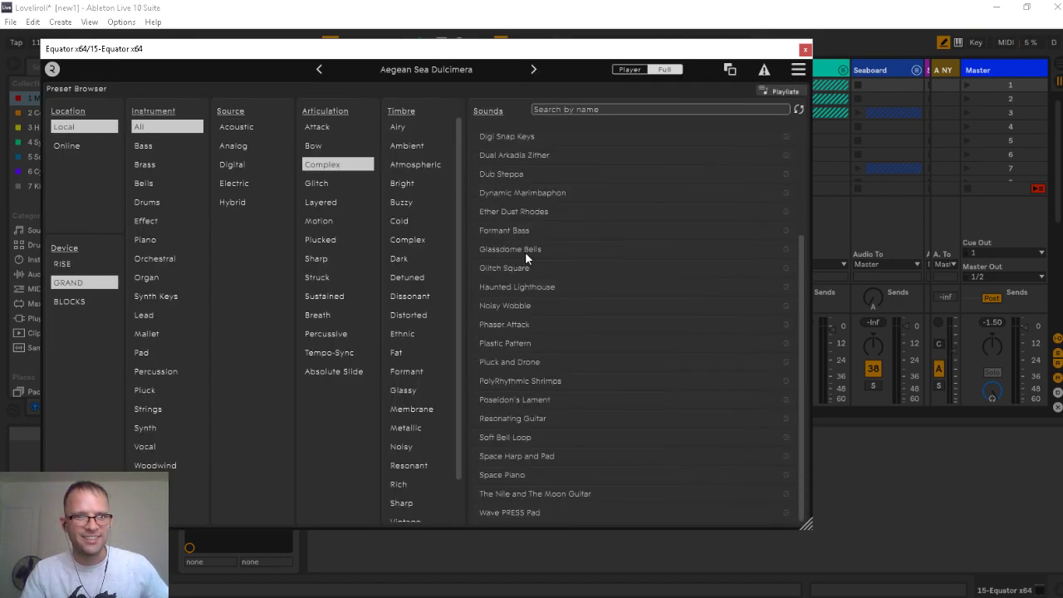
{"action": "scroll", "coordinate": [411, 216], "scroll_direction": "down", "scroll_amount": 2}
{"action": "left_click", "coordinate": [339, 165]}
{"action": "scroll", "coordinate": [566, 265], "scroll_direction": "down", "scroll_amount": 10}
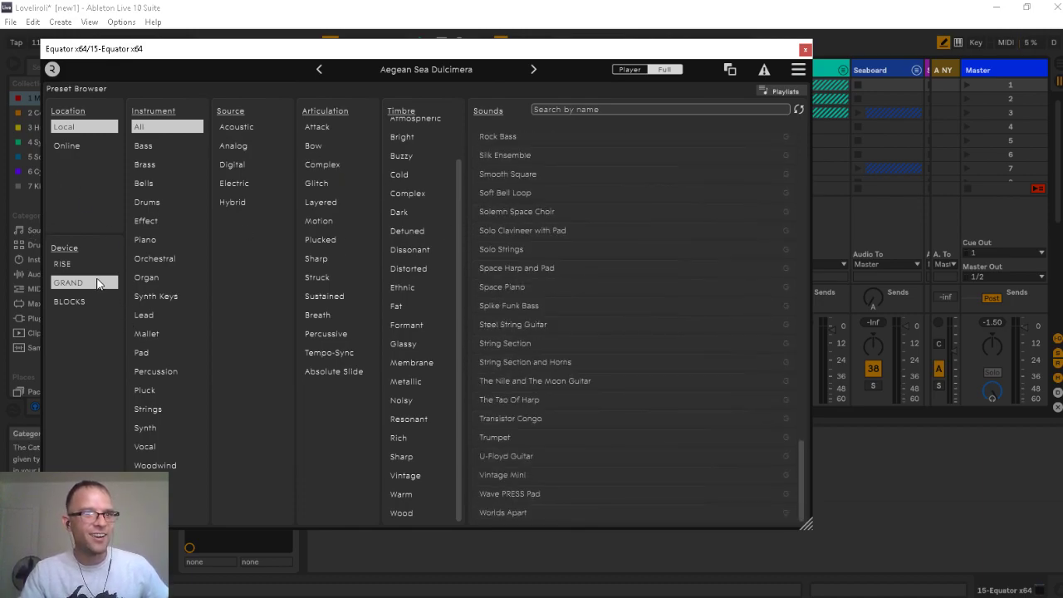
{"action": "left_click", "coordinate": [75, 270]}
{"action": "left_click", "coordinate": [77, 300]}
{"action": "scroll", "coordinate": [654, 277], "scroll_direction": "down", "scroll_amount": 10}
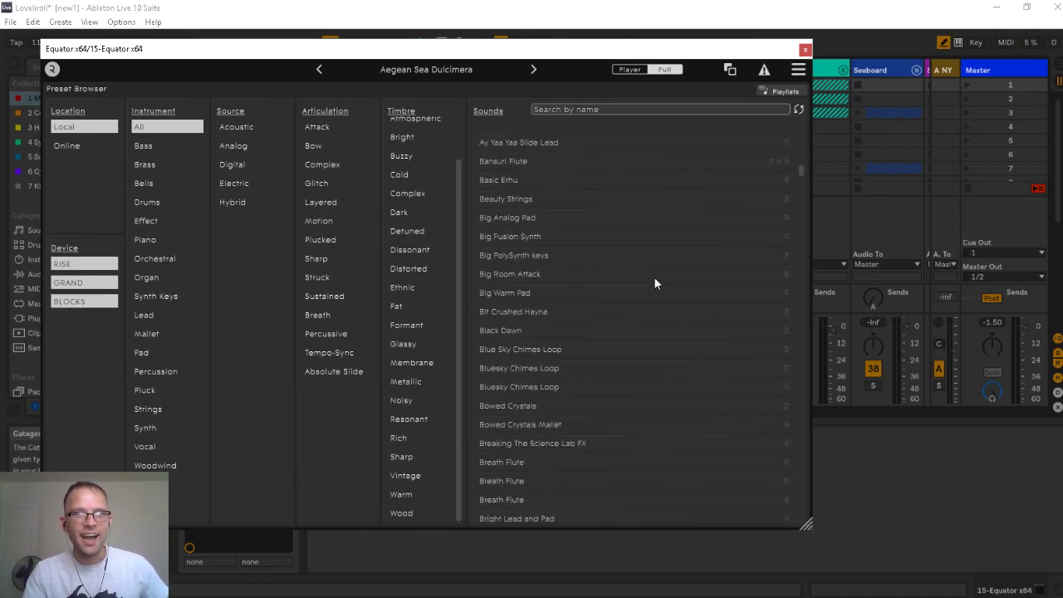
{"action": "scroll", "coordinate": [652, 288], "scroll_direction": "down", "scroll_amount": 15}
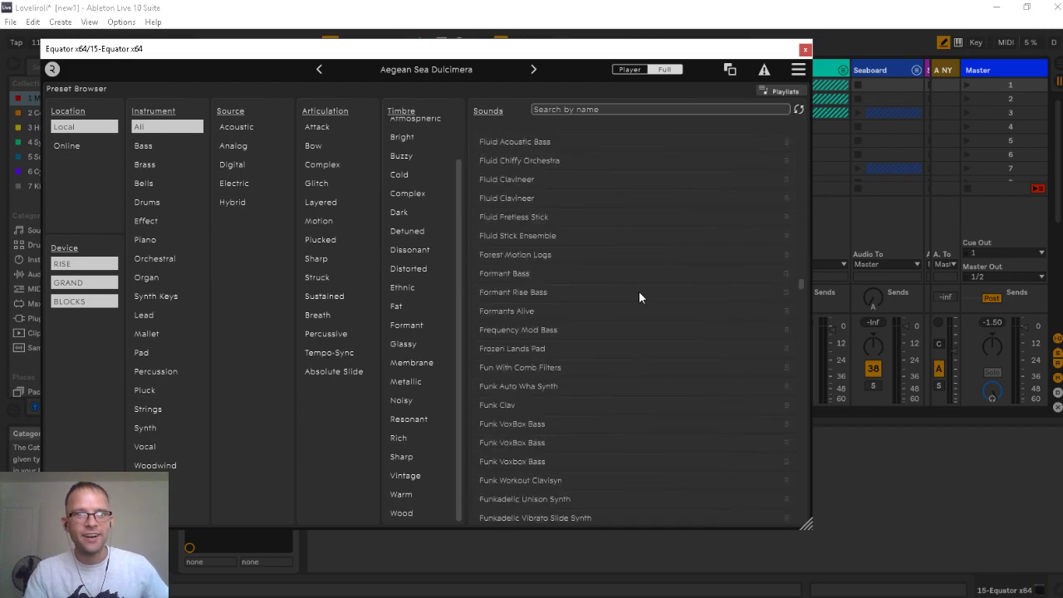
{"action": "scroll", "coordinate": [636, 303], "scroll_direction": "down", "scroll_amount": 15}
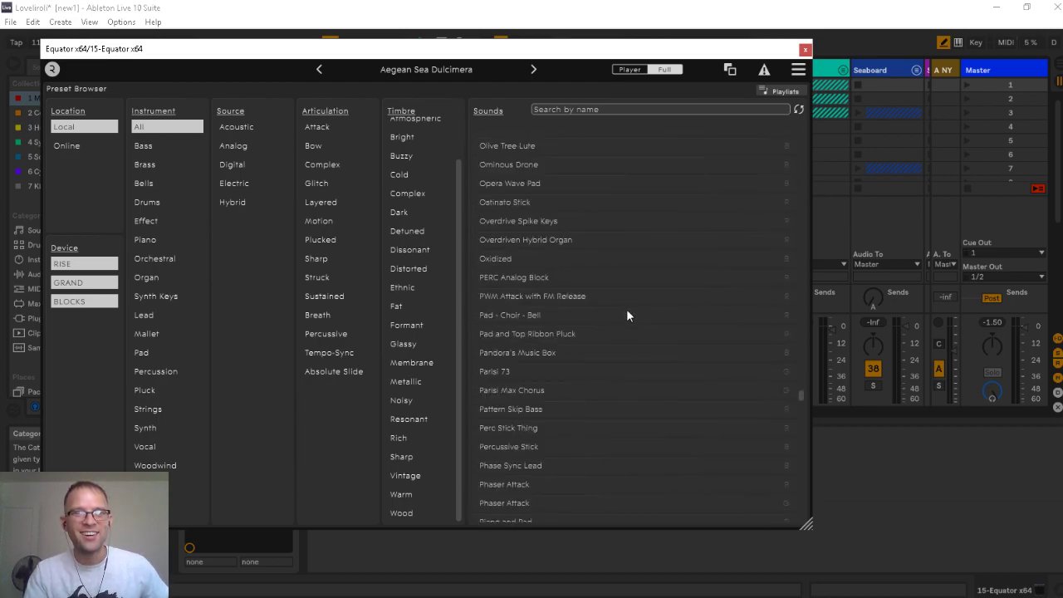
{"action": "left_click", "coordinate": [805, 49]}
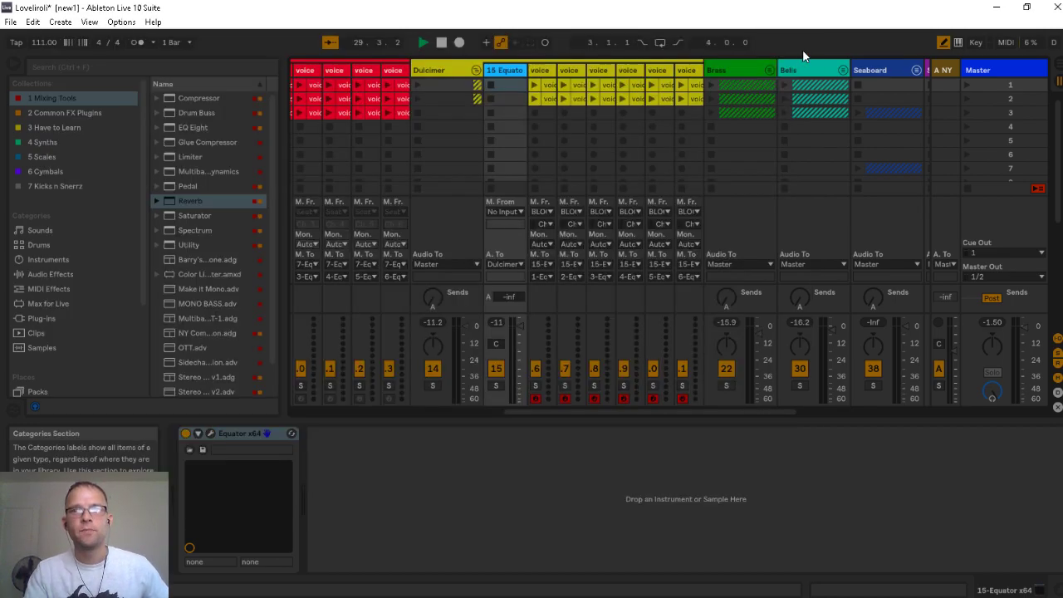
- Fold the Dulcimer, drums and bass drone groups, and show the remaining tracks through to Mic
{"action": "left_click", "coordinate": [476, 71]}
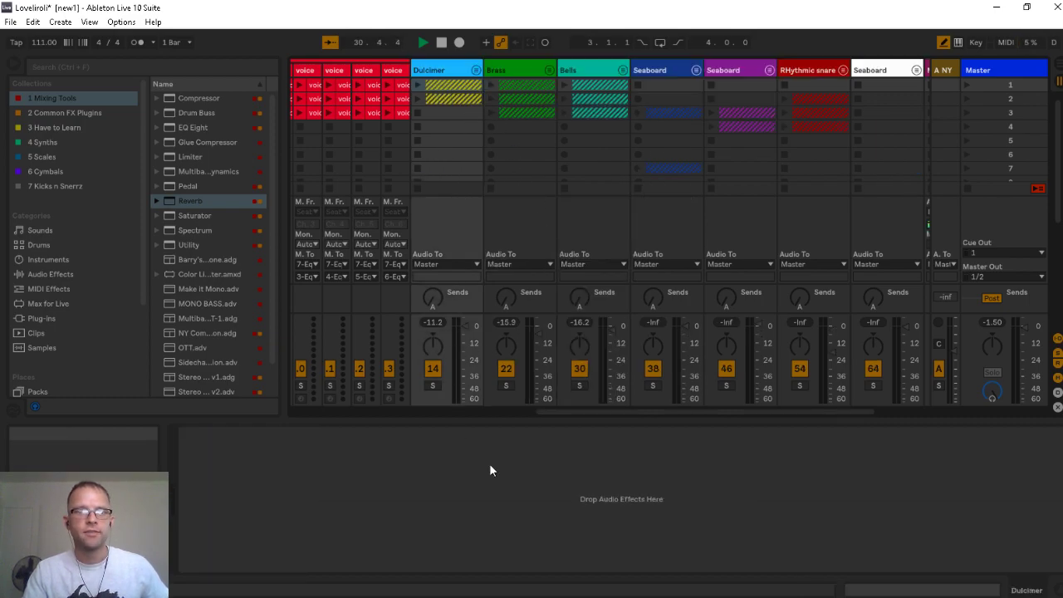
{"action": "left_click_drag", "start_coordinate": [555, 413], "coordinate": [272, 340]}
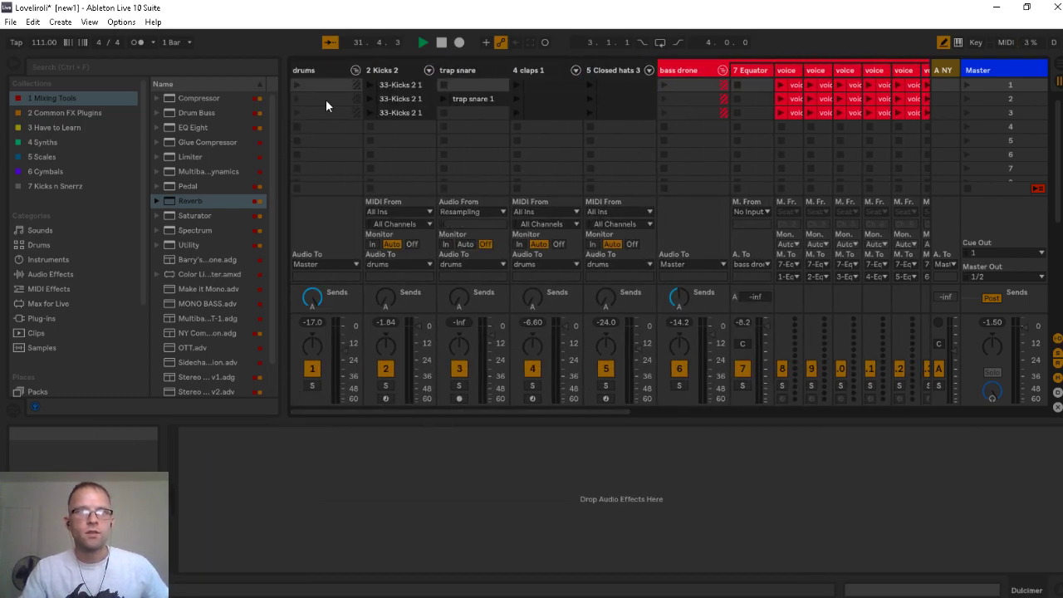
{"action": "left_click", "coordinate": [355, 70]}
{"action": "left_click", "coordinate": [428, 69]}
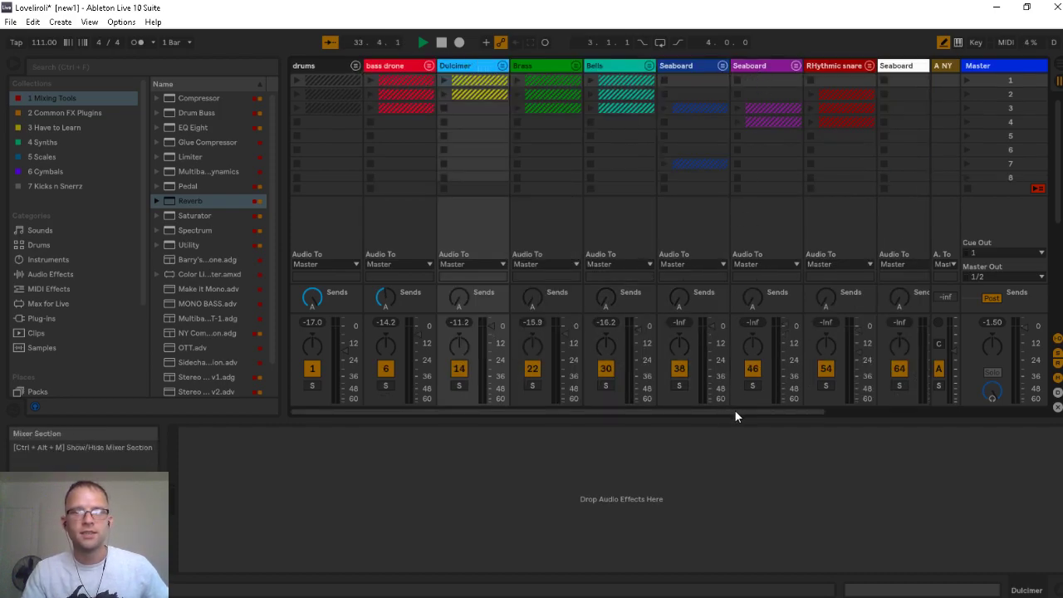
{"action": "left_click_drag", "start_coordinate": [734, 410], "coordinate": [901, 408]}
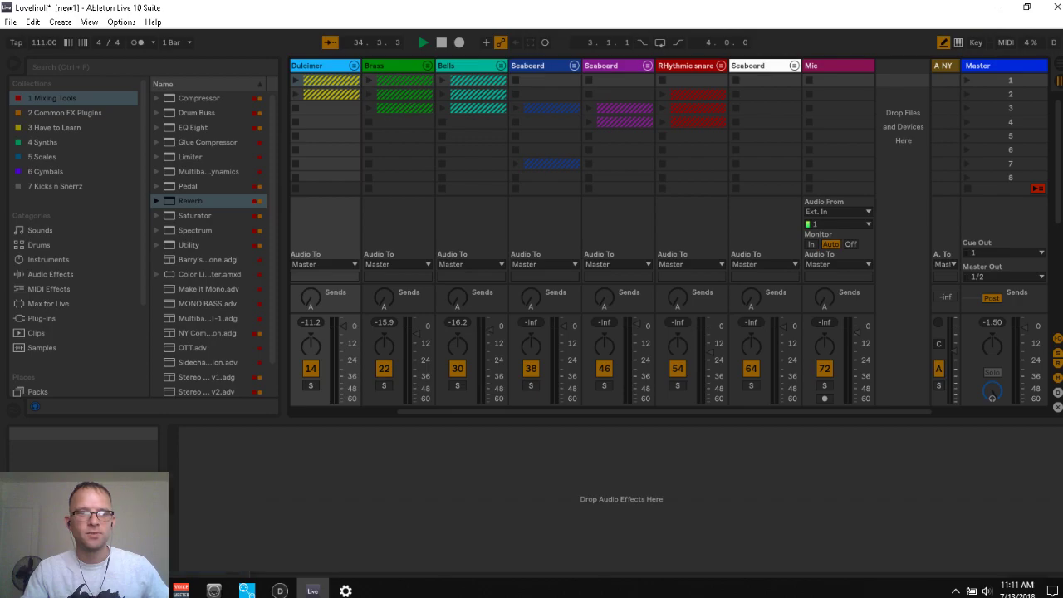